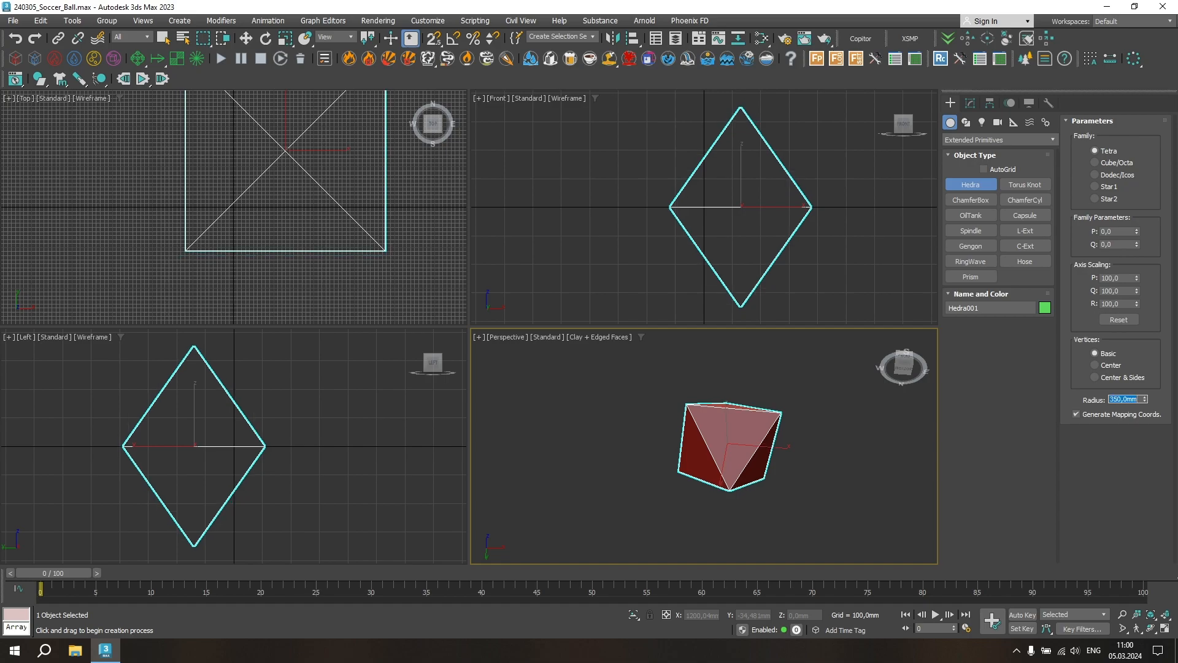
# Step: Set the hedra's family to Dodec/Icos with family parameter P at 0.36, and maximize the Perspective viewport
pyautogui.click(1117, 175)
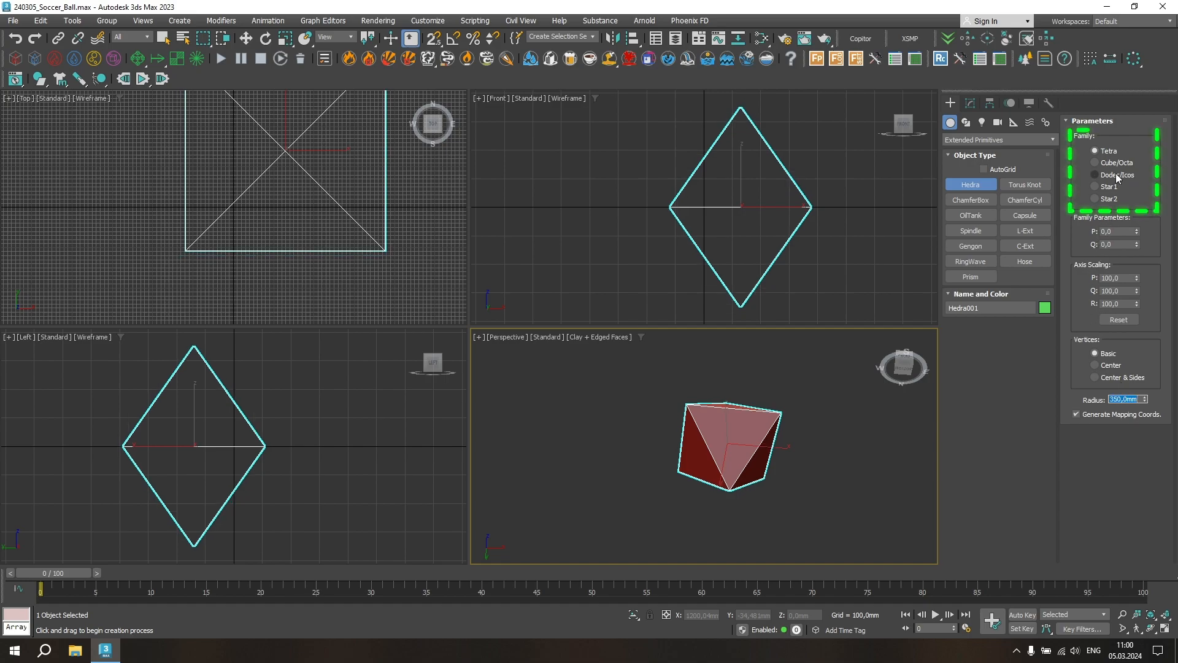
pyautogui.doubleClick(1122, 231)
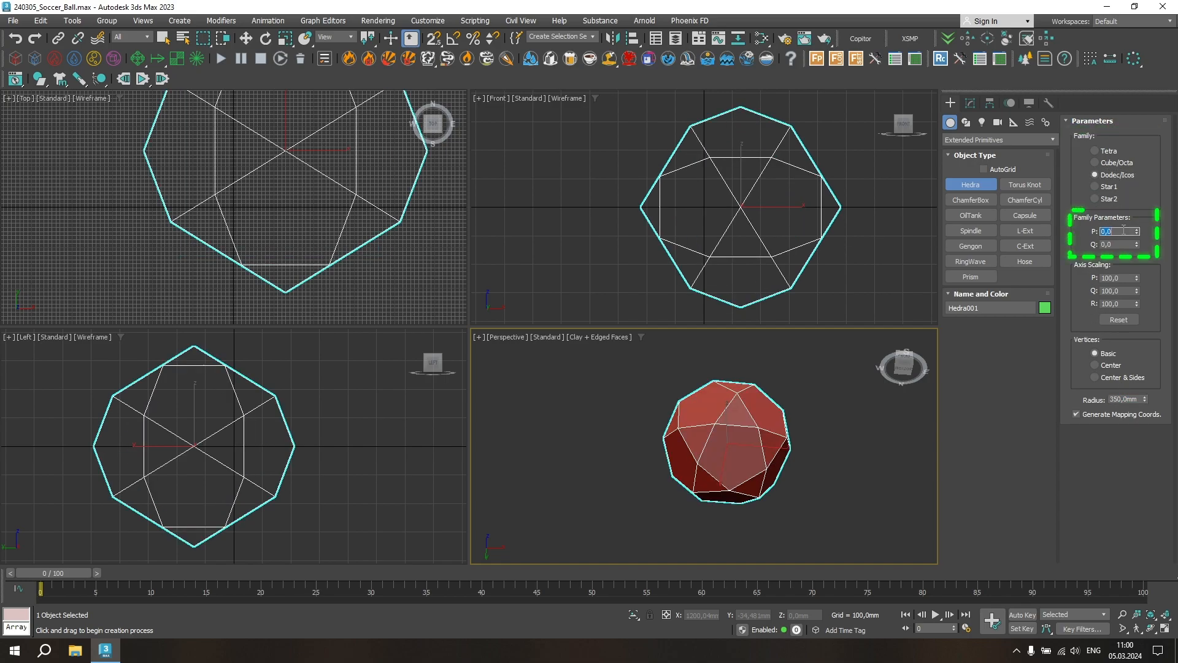
pyautogui.press('Return')
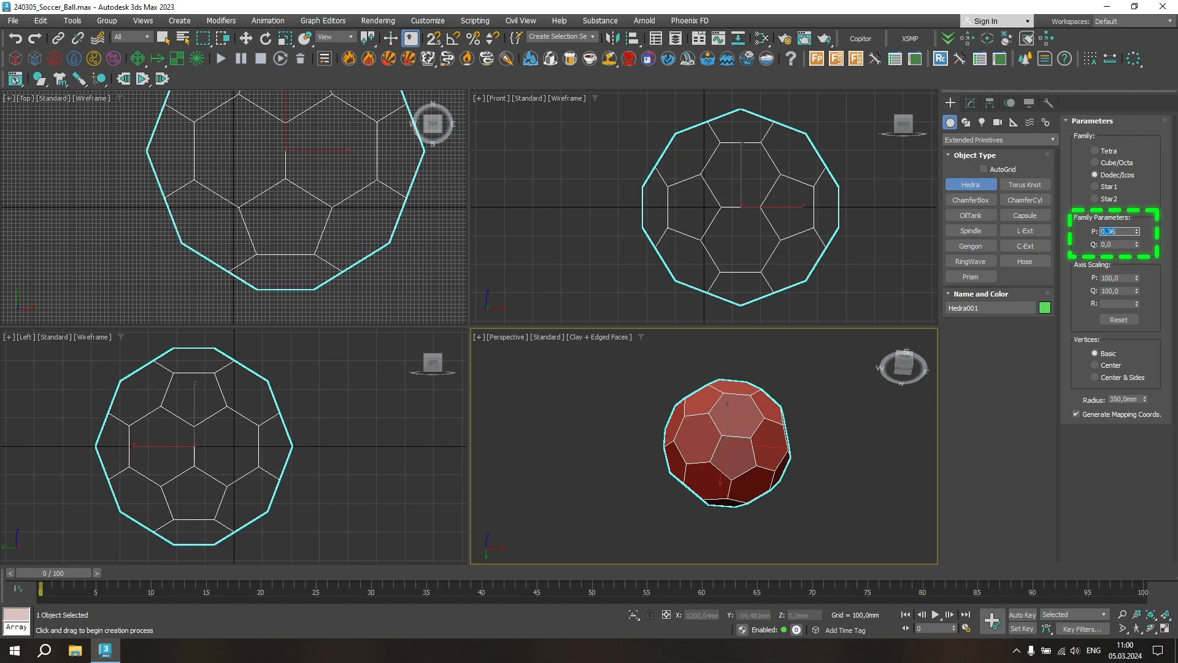
pyautogui.hotkey('alt', 'w')
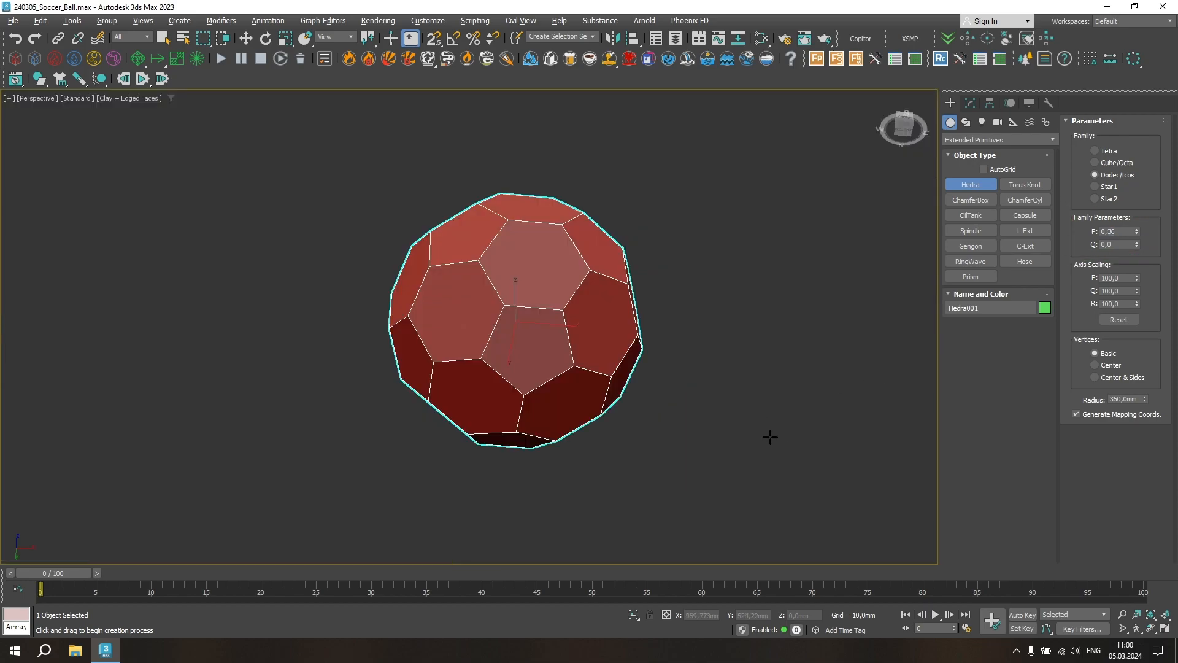
# Step: Add an Edit Poly modifier to the hedra and assign material ID 1 to all of its polygons
pyautogui.click(970, 102)
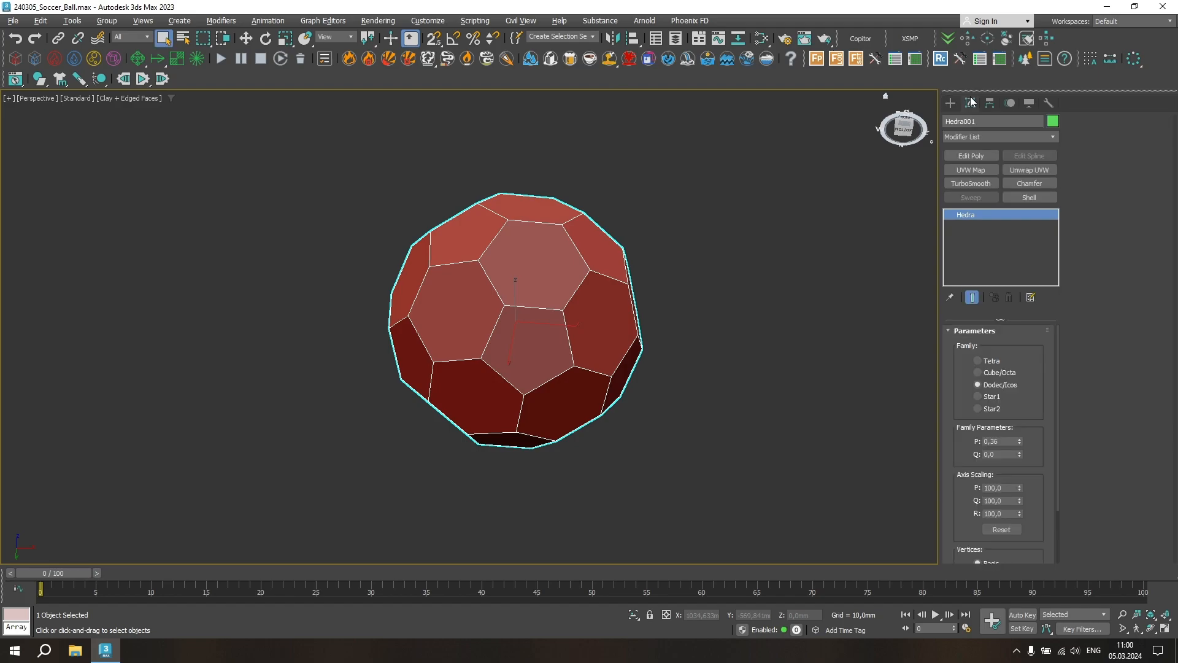
pyautogui.click(971, 156)
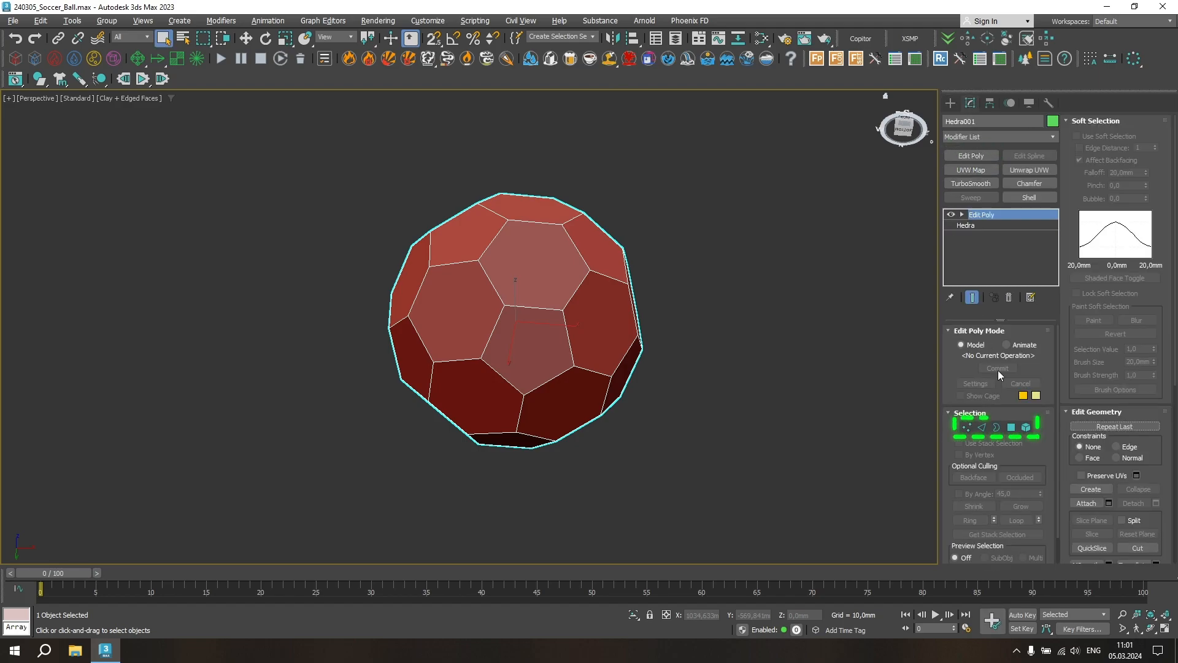
pyautogui.click(1012, 427)
pyautogui.moveTo(728, 439); pyautogui.dragTo(728, 443)
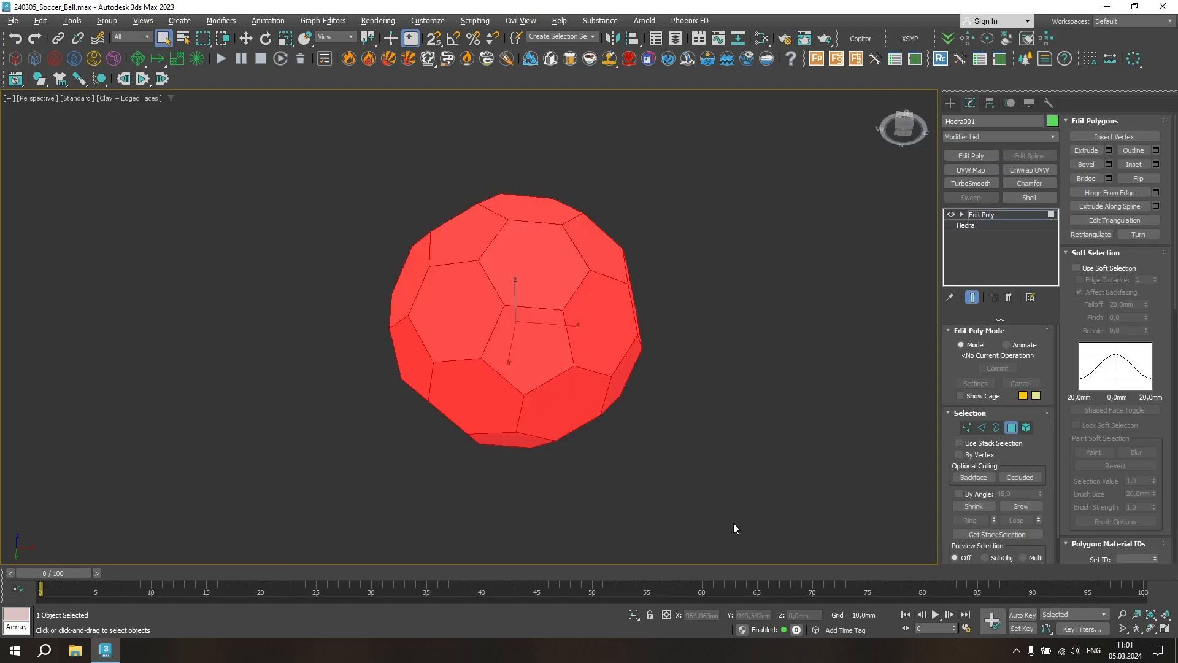
pyautogui.scroll(-4, 1144, 314)
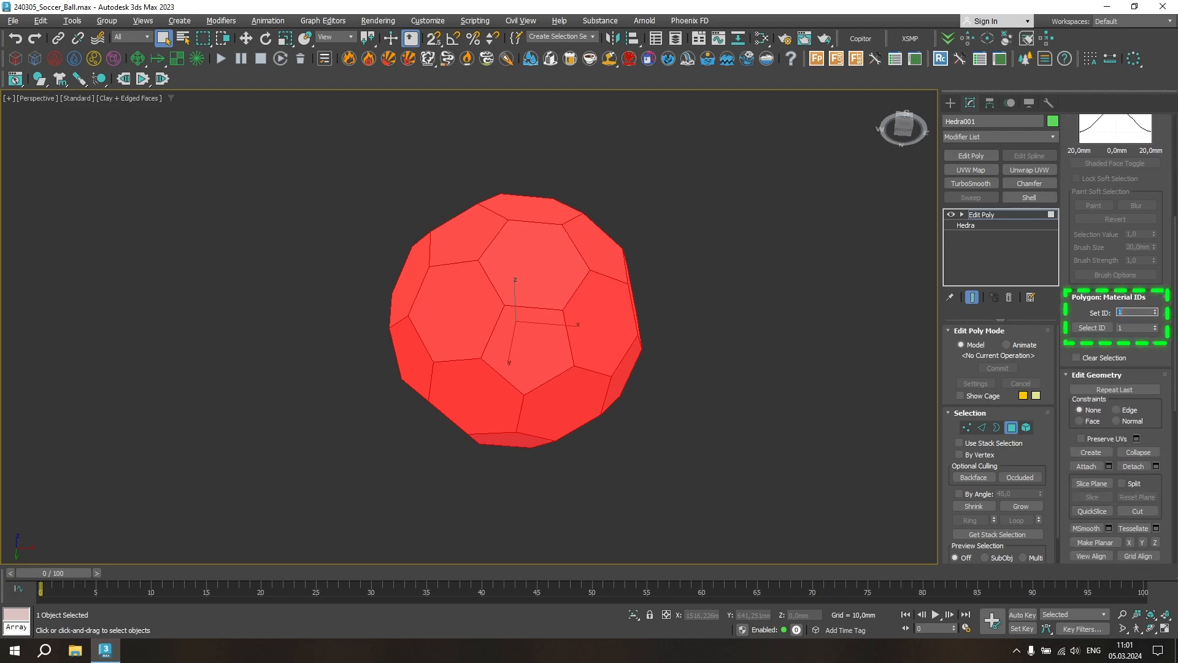
pyautogui.click(834, 252)
# Step: Select all the pentagonal faces around the ball and assign them material ID 2
pyautogui.click(511, 341)
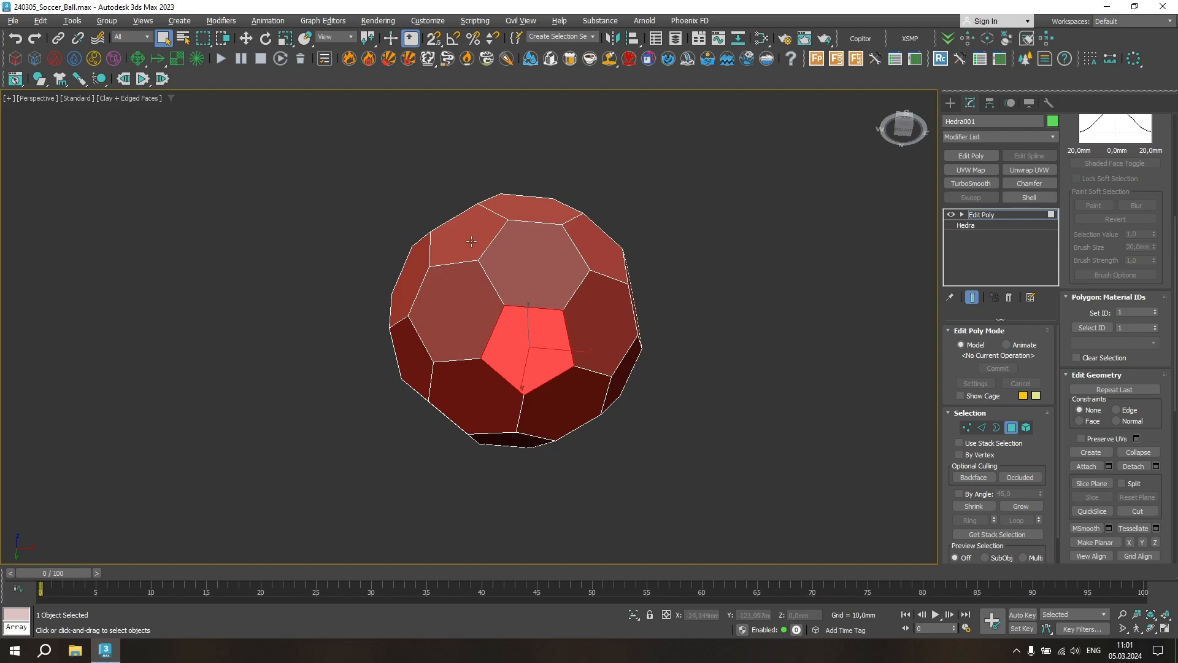
pyautogui.keyDown('ctrl'); pyautogui.click(471, 241); pyautogui.keyUp('ctrl')
pyautogui.keyDown('ctrl'); pyautogui.click(581, 237); pyautogui.keyUp('ctrl')
pyautogui.keyDown('alt'); pyautogui.moveTo(592, 238); pyautogui.dragTo(430, 330, button='middle'); pyautogui.keyUp('alt')
pyautogui.keyDown('ctrl'); pyautogui.click(399, 287); pyautogui.keyUp('ctrl')
pyautogui.keyDown('ctrl'); pyautogui.click(391, 167); pyautogui.keyUp('ctrl')
pyautogui.keyDown('alt'); pyautogui.moveTo(392, 167); pyautogui.dragTo(480, 396, button='middle'); pyautogui.keyUp('alt')
pyautogui.keyDown('ctrl'); pyautogui.click(529, 328); pyautogui.keyUp('ctrl')
pyautogui.keyDown('alt'); pyautogui.moveTo(600, 338); pyautogui.dragTo(436, 306, button='middle'); pyautogui.keyUp('alt')
pyautogui.keyDown('ctrl'); pyautogui.click(521, 408); pyautogui.keyUp('ctrl')
pyautogui.keyDown('alt'); pyautogui.moveTo(611, 428); pyautogui.dragTo(505, 453, button='middle'); pyautogui.keyUp('alt')
pyautogui.keyDown('ctrl'); pyautogui.click(482, 410); pyautogui.keyUp('ctrl')
pyautogui.keyDown('alt'); pyautogui.moveTo(481, 410); pyautogui.dragTo(491, 332, button='middle'); pyautogui.keyUp('alt')
pyautogui.keyDown('ctrl'); pyautogui.click(518, 426); pyautogui.keyUp('ctrl')
pyautogui.keyDown('ctrl'); pyautogui.click(371, 422); pyautogui.keyUp('ctrl')
pyautogui.keyDown('alt'); pyautogui.moveTo(371, 423); pyautogui.dragTo(460, 402, button='middle'); pyautogui.keyUp('alt')
pyautogui.keyDown('ctrl'); pyautogui.click(447, 408); pyautogui.keyUp('ctrl')
pyautogui.keyDown('ctrl'); pyautogui.click(540, 463); pyautogui.keyUp('ctrl')
pyautogui.keyDown('alt'); pyautogui.moveTo(540, 462); pyautogui.dragTo(470, 405, button='middle'); pyautogui.keyUp('alt')
pyautogui.keyDown('alt'); pyautogui.moveTo(570, 441); pyautogui.dragTo(524, 491, button='middle'); pyautogui.keyUp('alt')
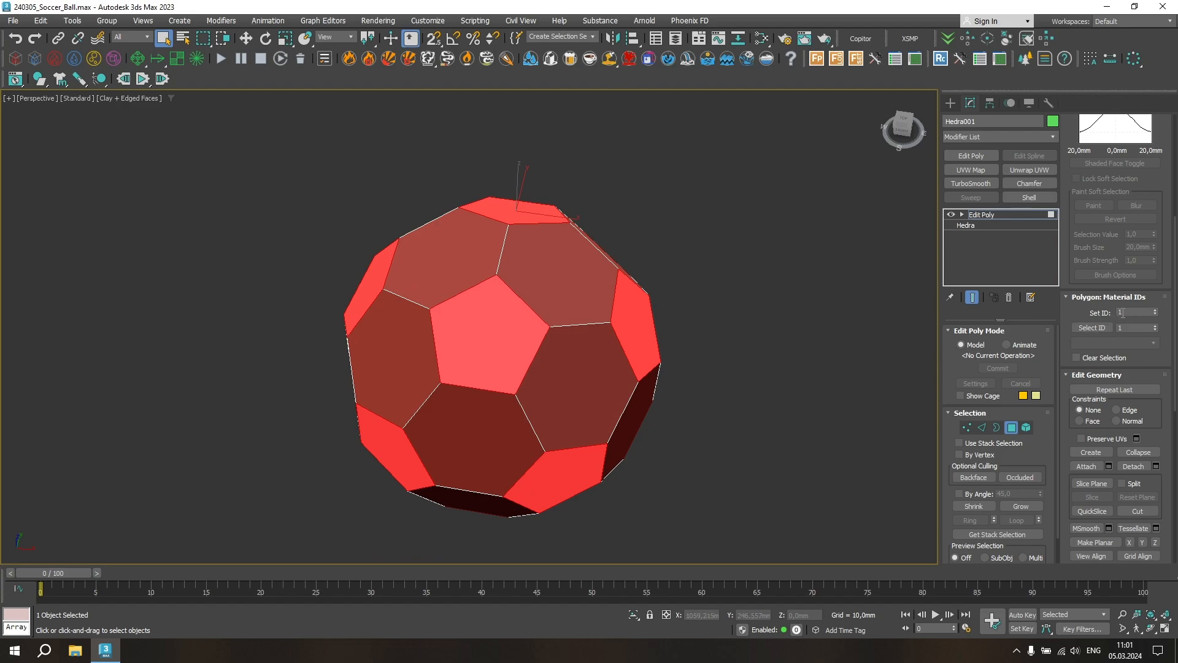
pyautogui.write('2')
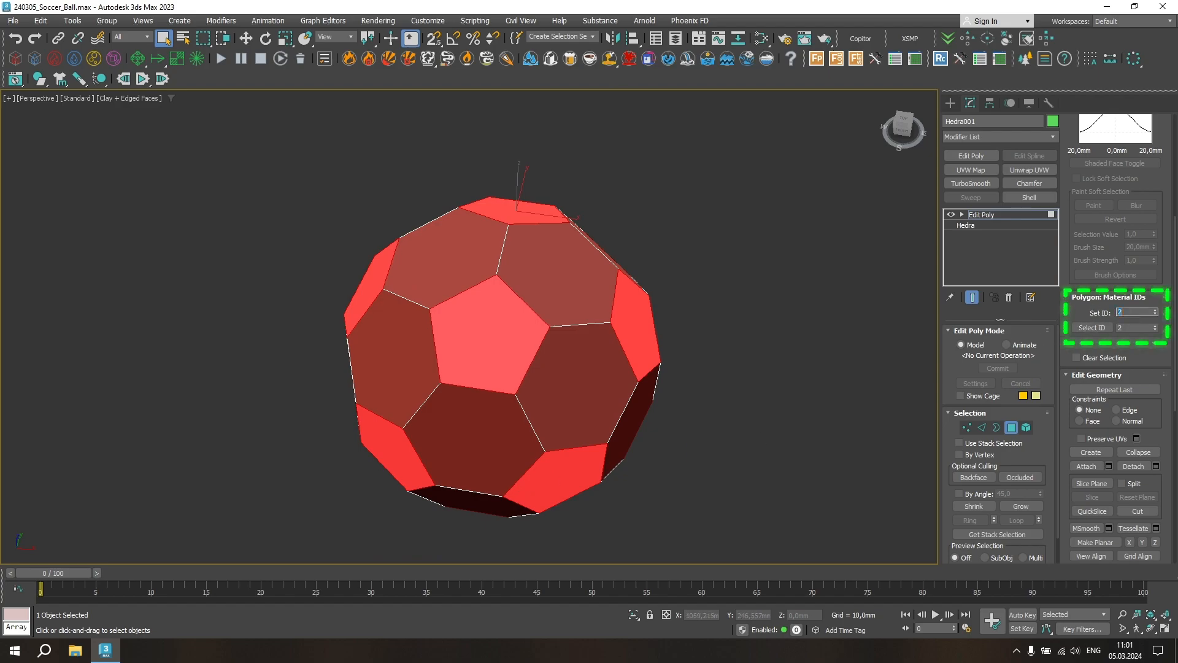
pyautogui.click(793, 262)
pyautogui.click(1012, 428)
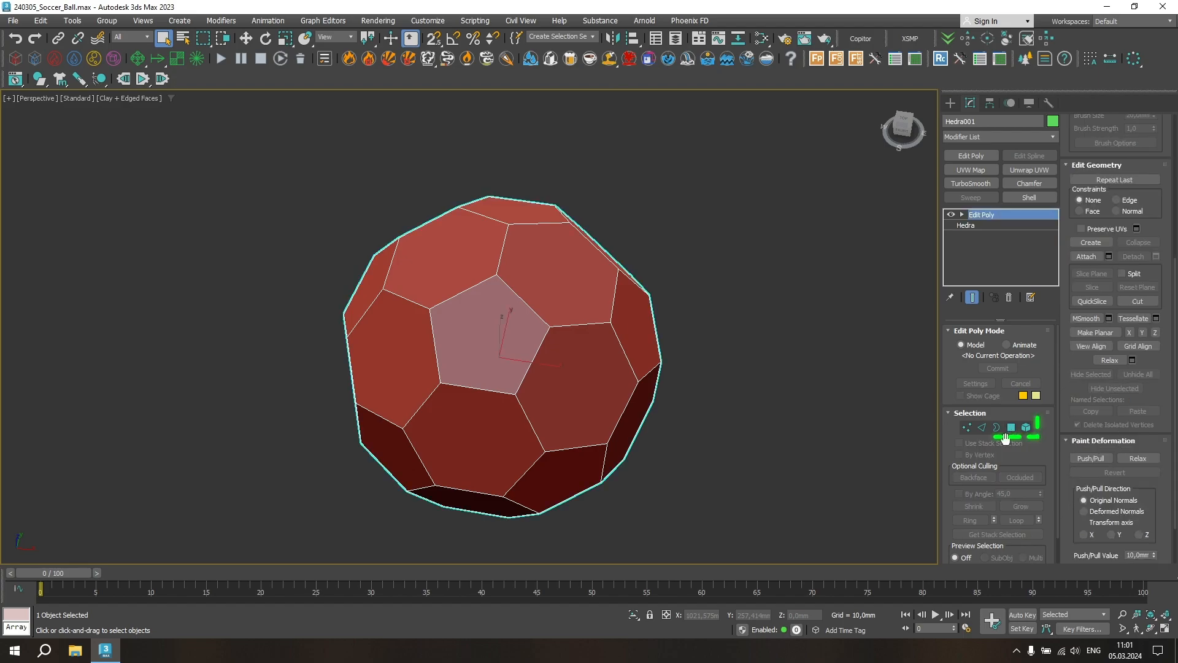
# Step: Select all edges of the ball and split them so the panels become separate
pyautogui.click(982, 427)
pyautogui.moveTo(233, 148); pyautogui.dragTo(778, 482)
pyautogui.rightClick(567, 281)
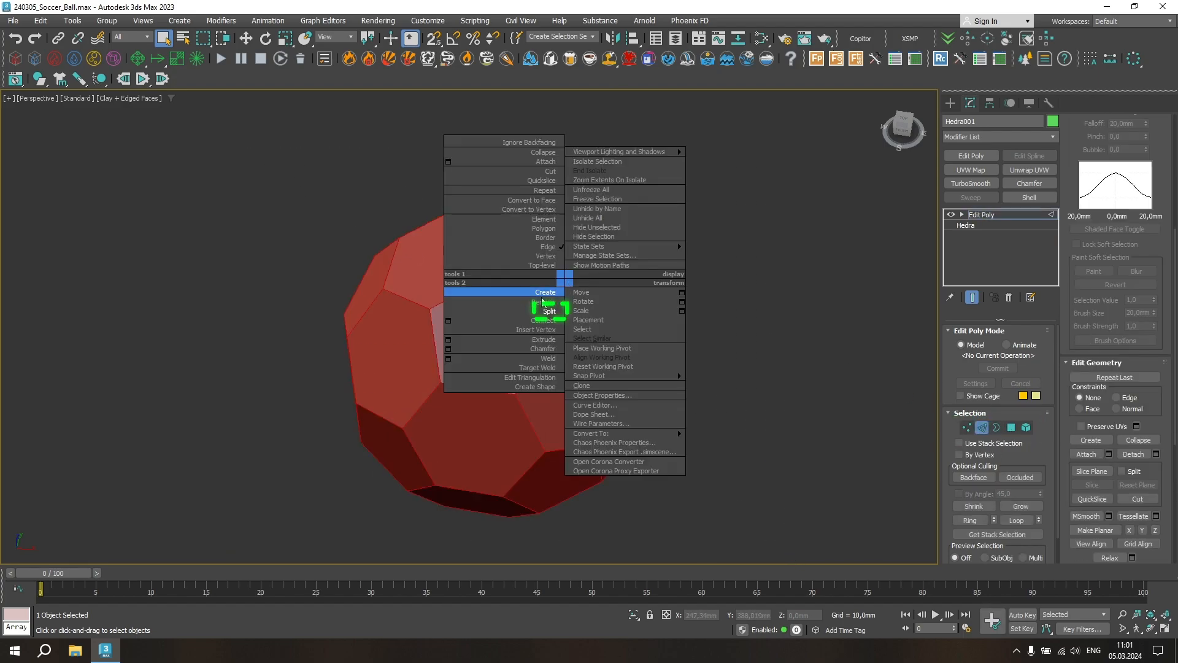
pyautogui.click(550, 311)
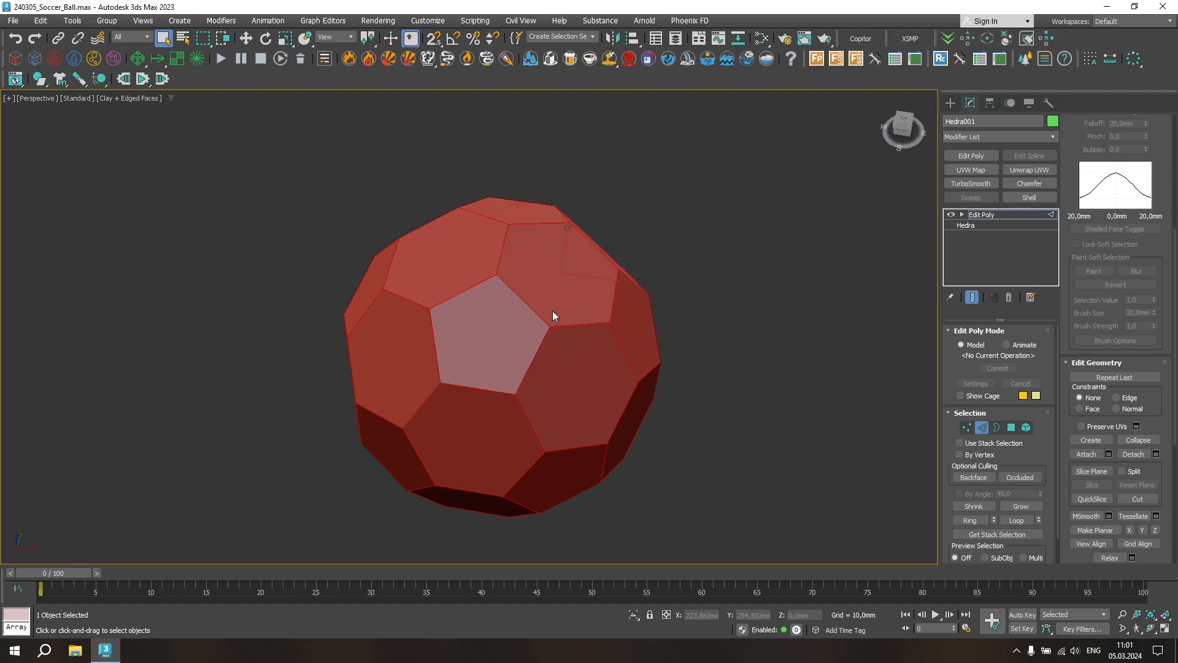
pyautogui.click(982, 427)
# Step: Add a TurboSmooth modifier with 2 iterations and a Spherify modifier above it to round the ball
pyautogui.click(968, 183)
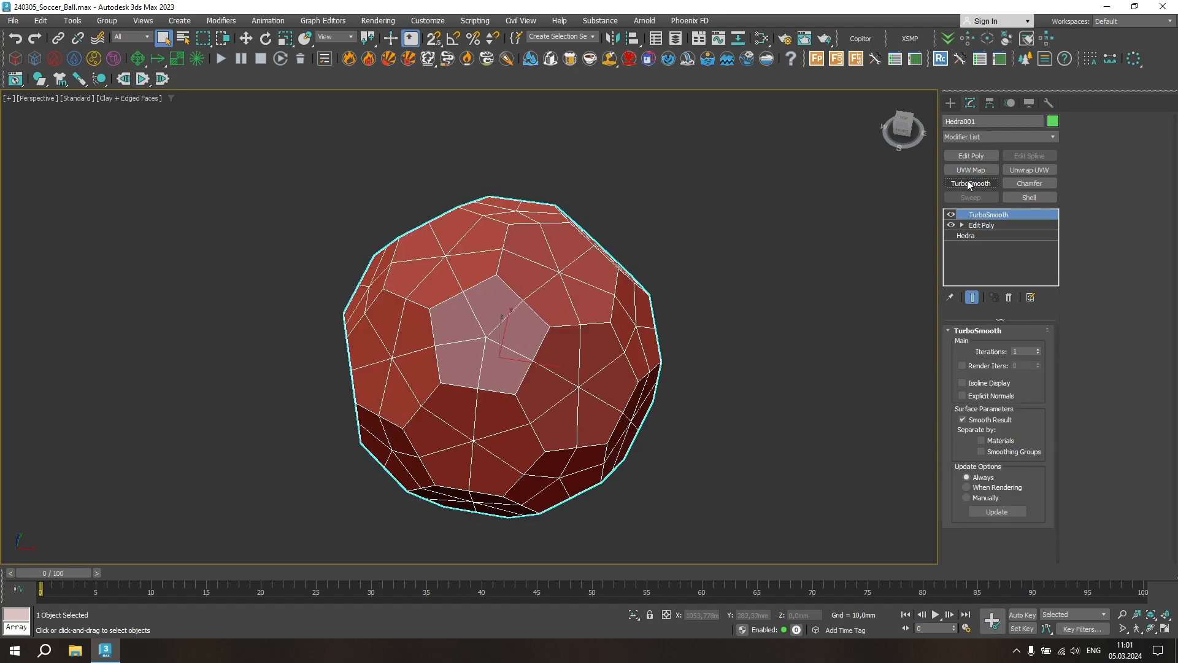
pyautogui.click(1038, 349)
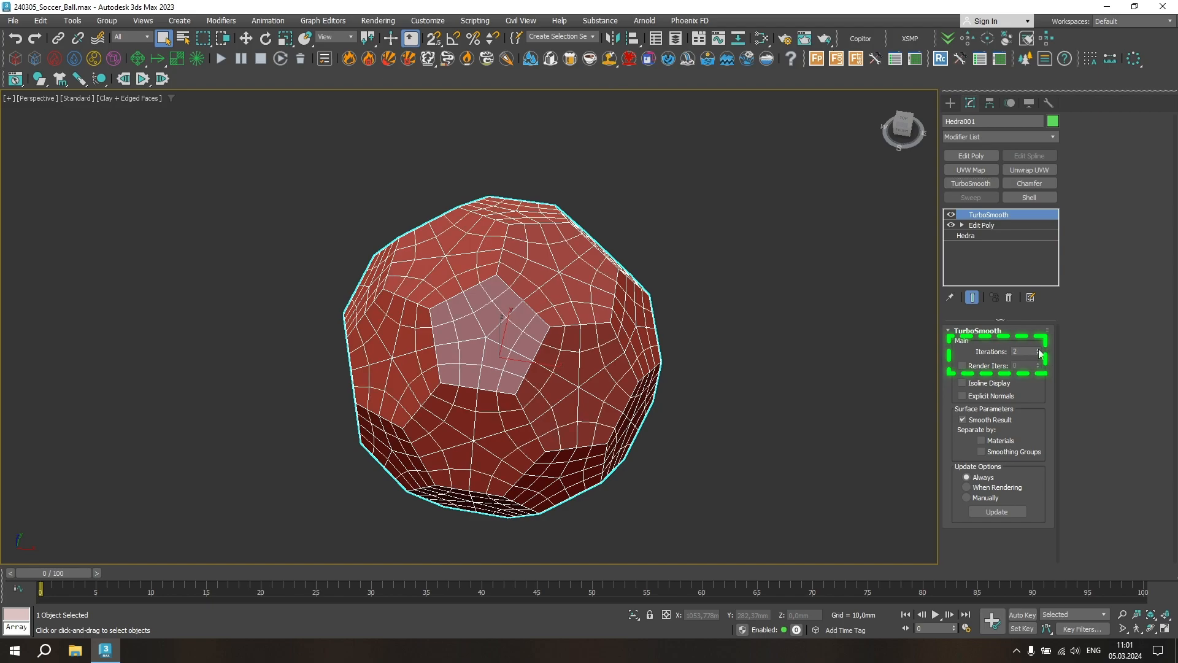
pyautogui.click(1055, 137)
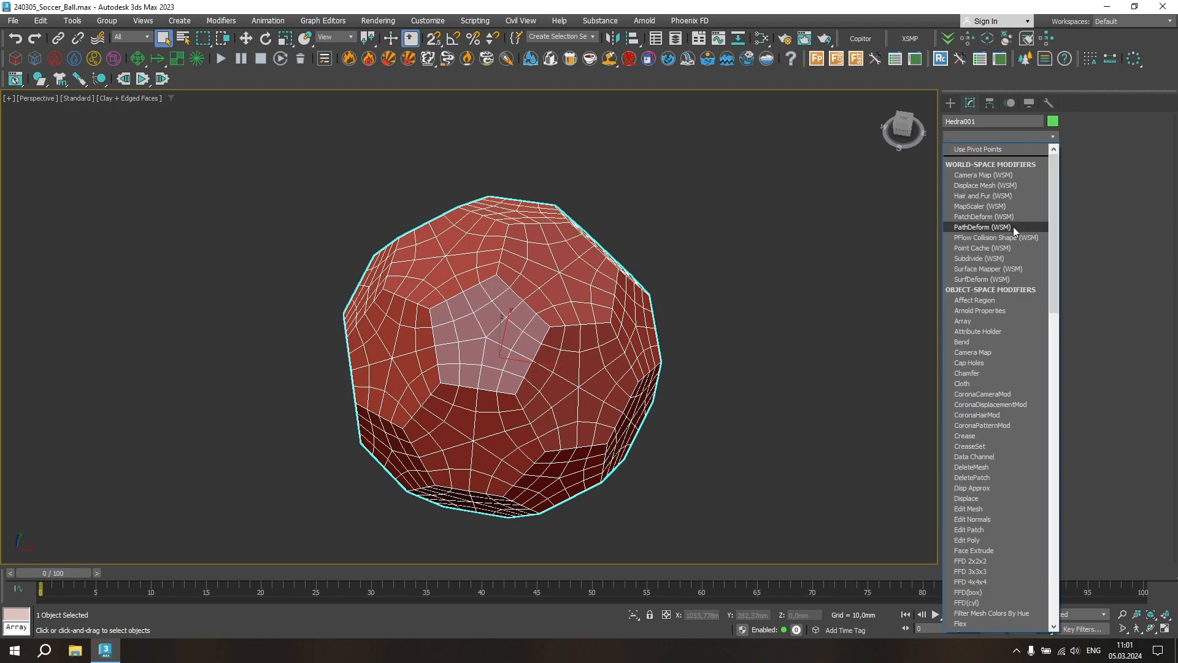
pyautogui.press('s')
pyautogui.press('s')
pyautogui.press('s')
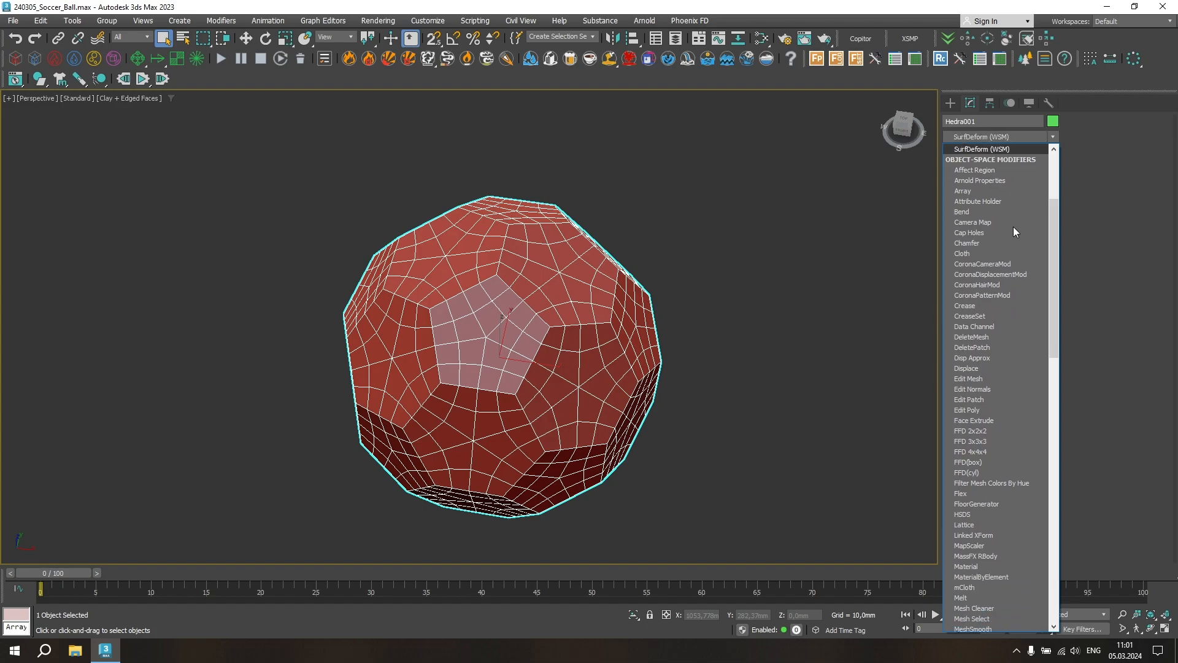
pyautogui.press('s')
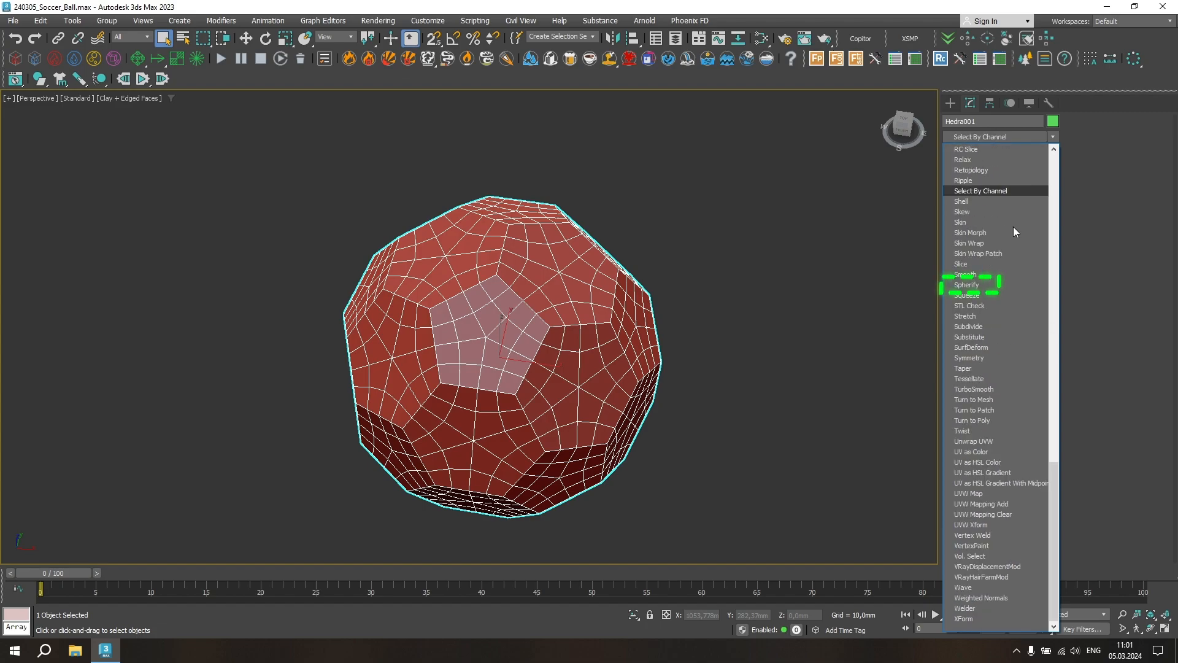
pyautogui.click(975, 284)
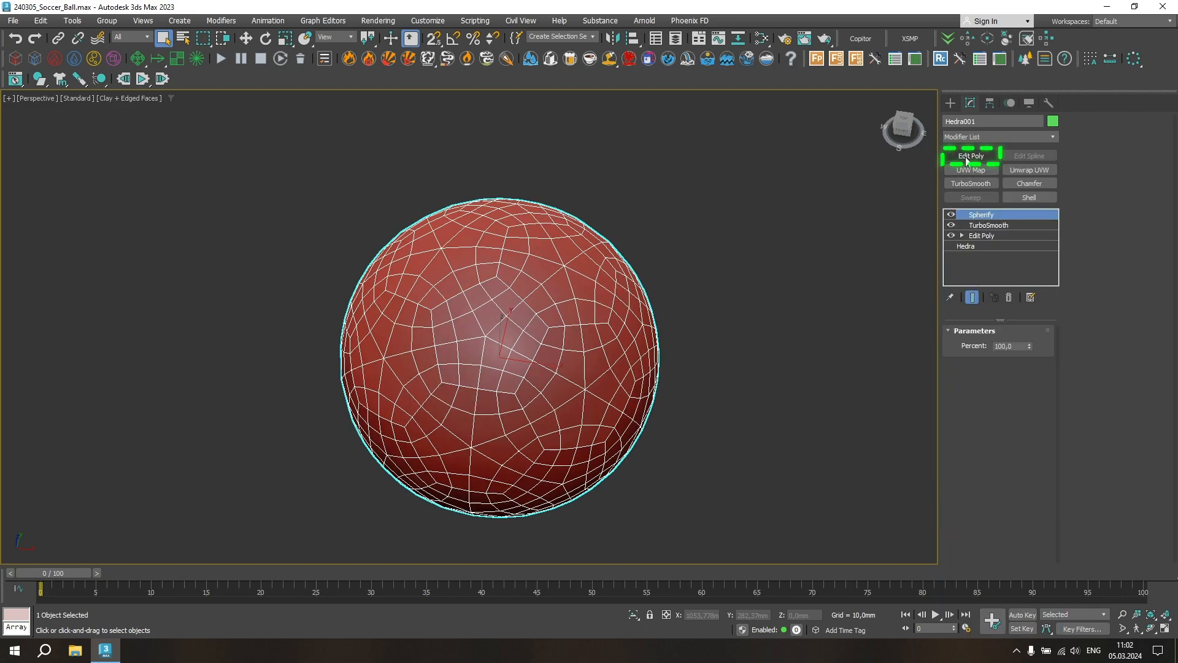
# Step: Add another Edit Poly modifier on top of the stack and extrude all polygons by 3 mm
pyautogui.click(967, 157)
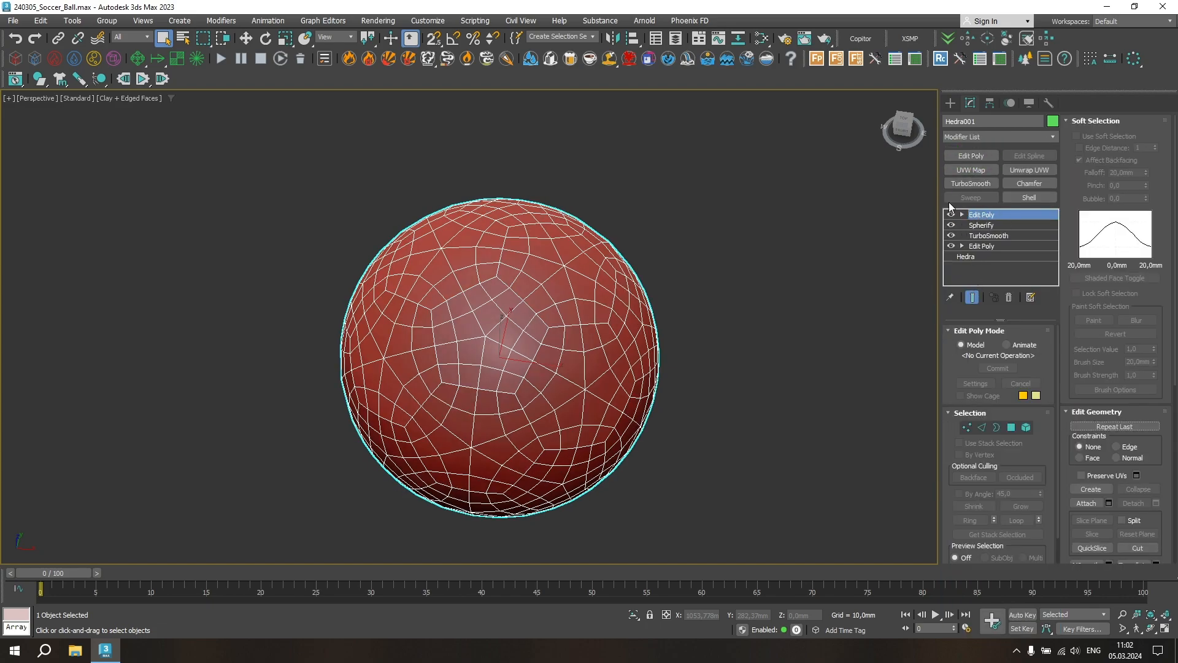
pyautogui.click(1010, 428)
pyautogui.moveTo(243, 164); pyautogui.dragTo(755, 545)
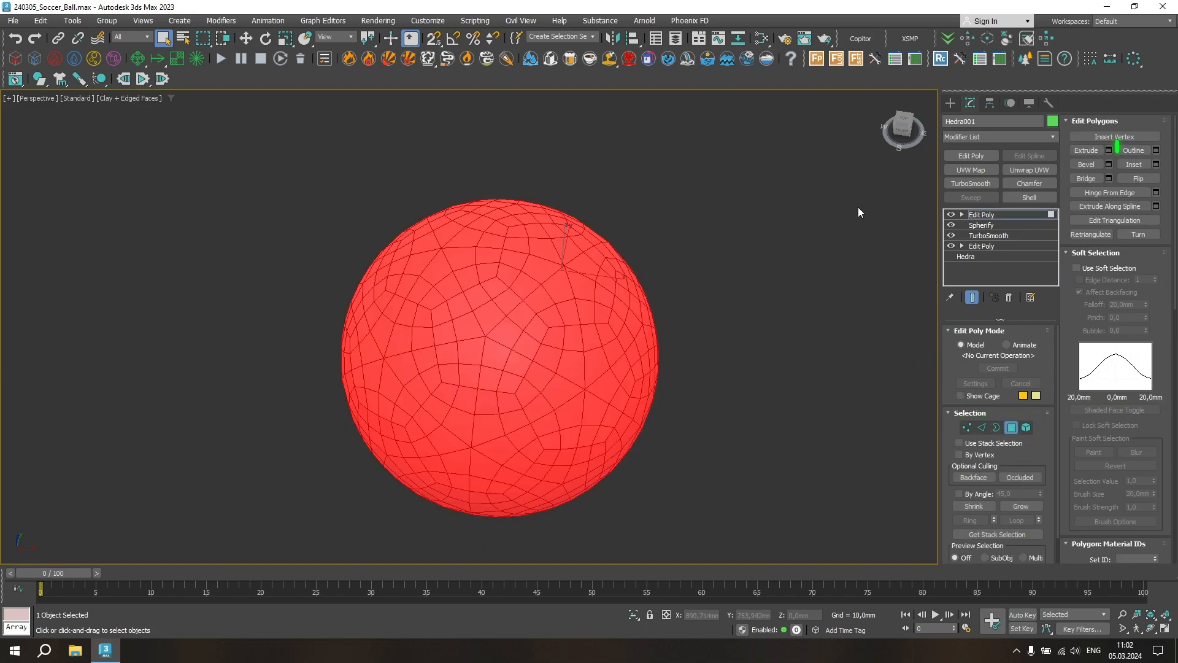
pyautogui.click(1108, 150)
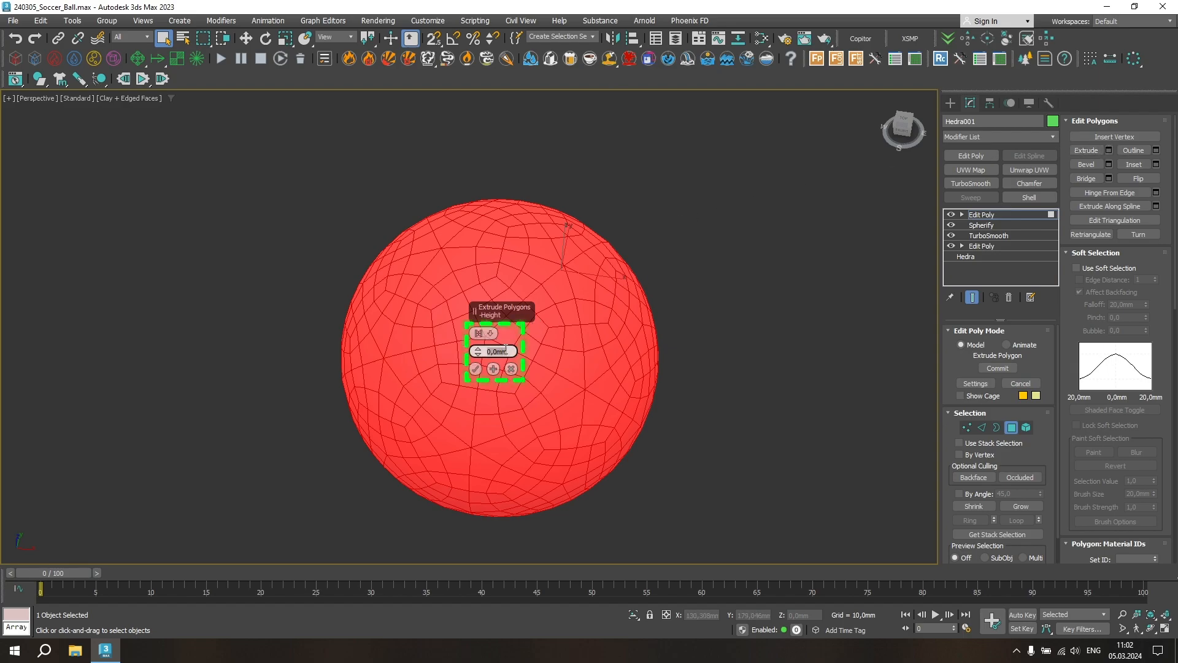
pyautogui.write('3')
pyautogui.press('Return')
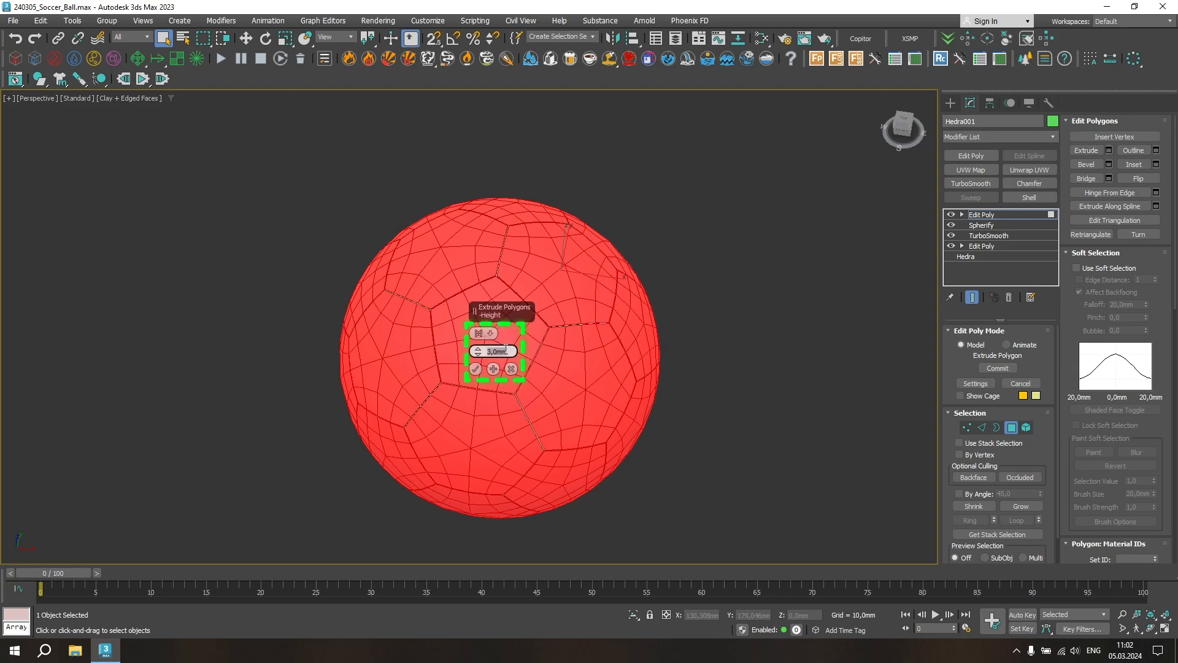
pyautogui.click(475, 371)
pyautogui.click(753, 249)
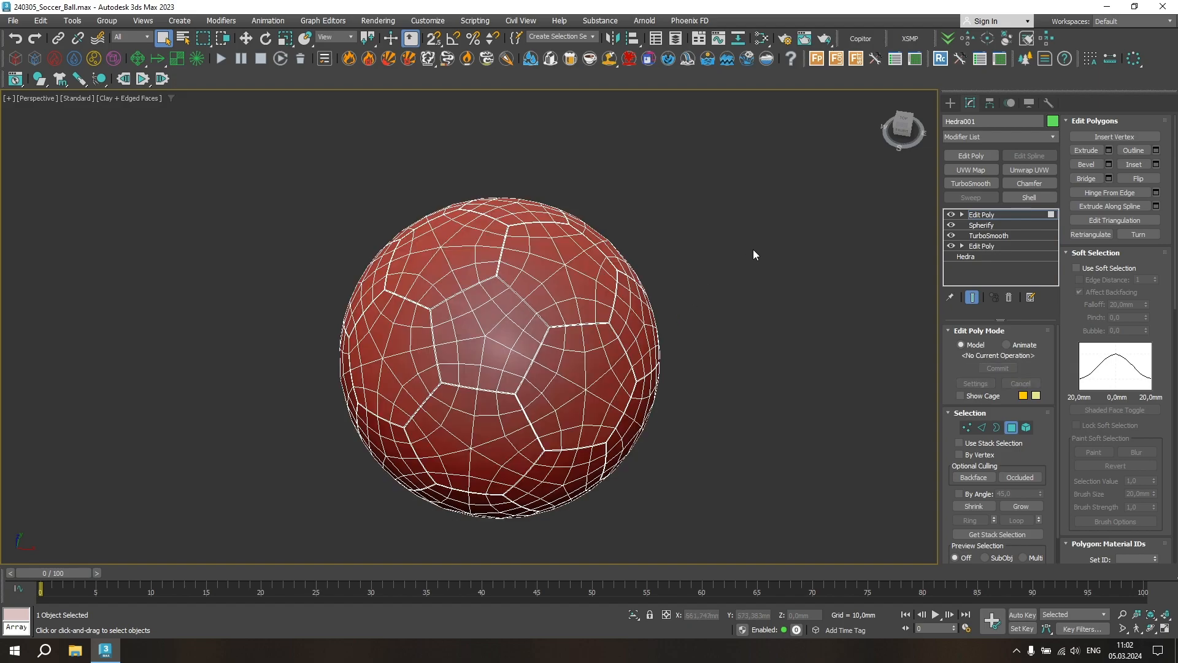
pyautogui.click(1010, 428)
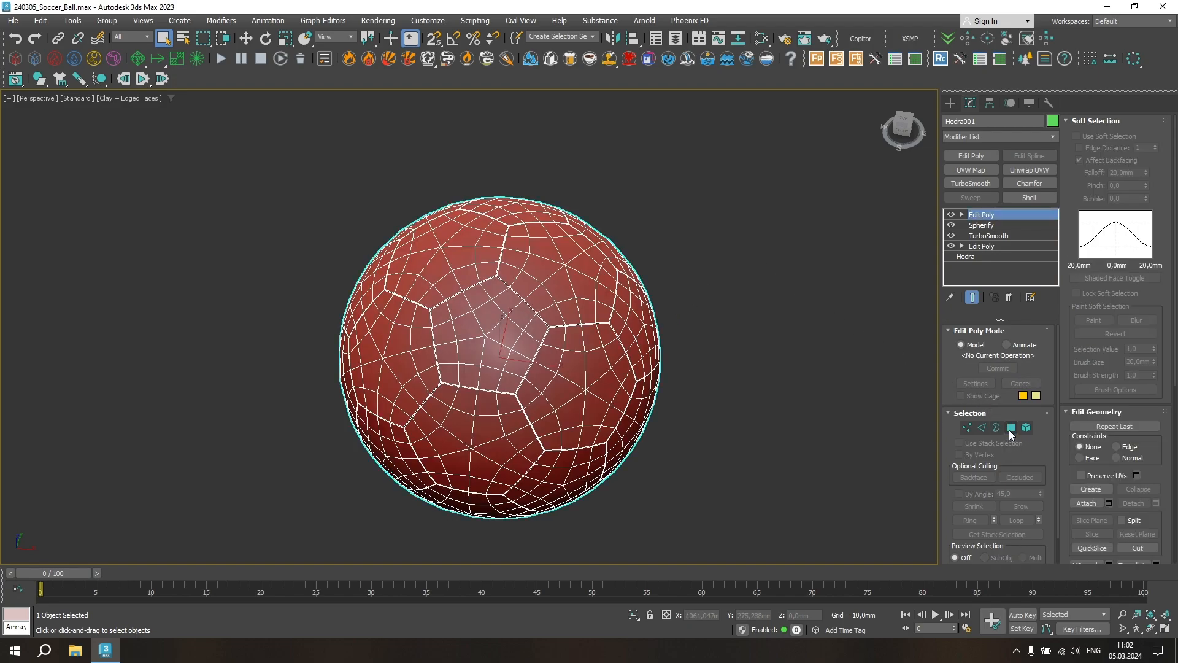
# Step: Add a MeshSmooth modifier using the Classic subdivision method, turn off edged faces in the viewport, and deselect the ball
pyautogui.click(1051, 135)
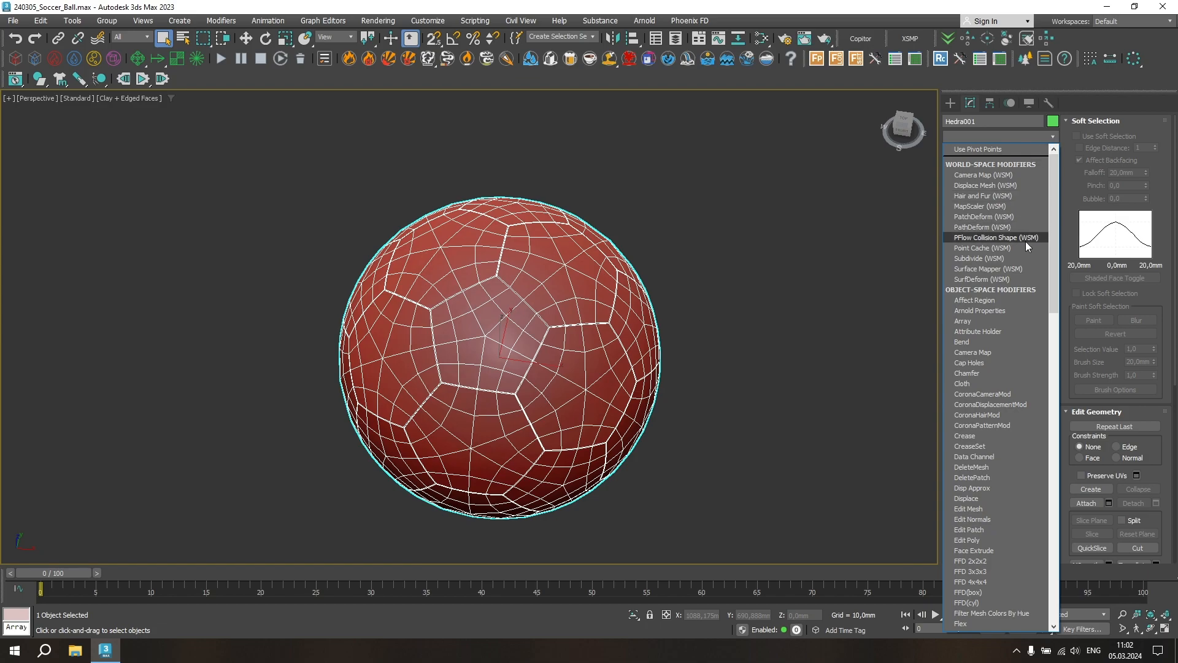
pyautogui.press('m')
pyautogui.press('m')
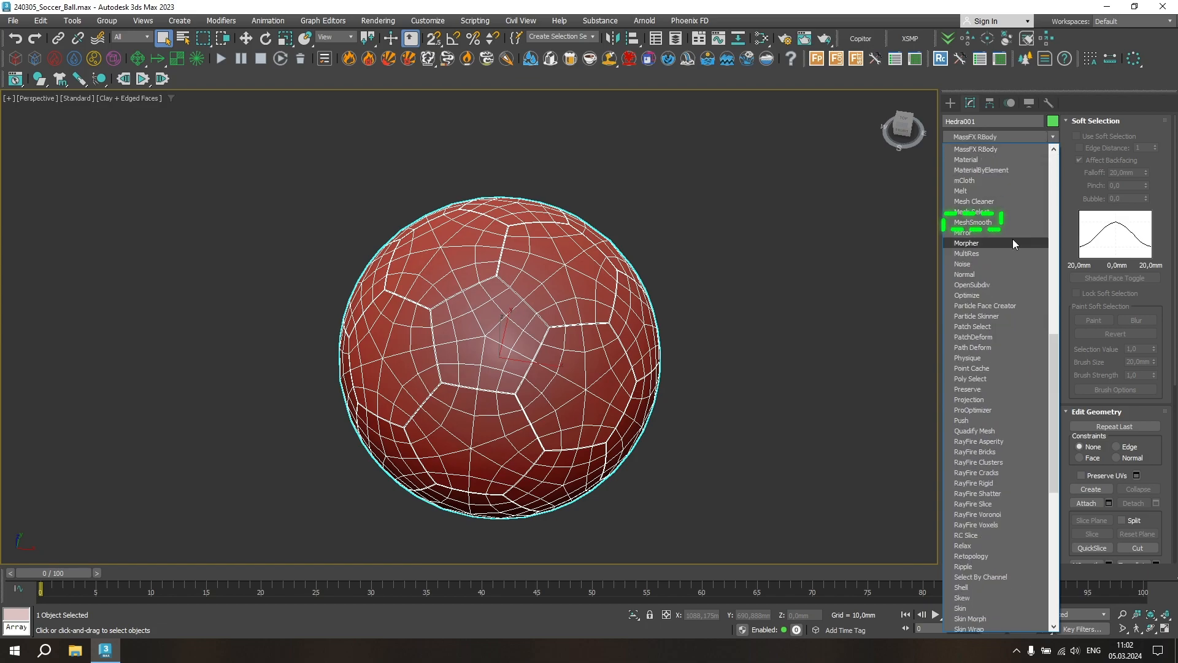
pyautogui.click(986, 223)
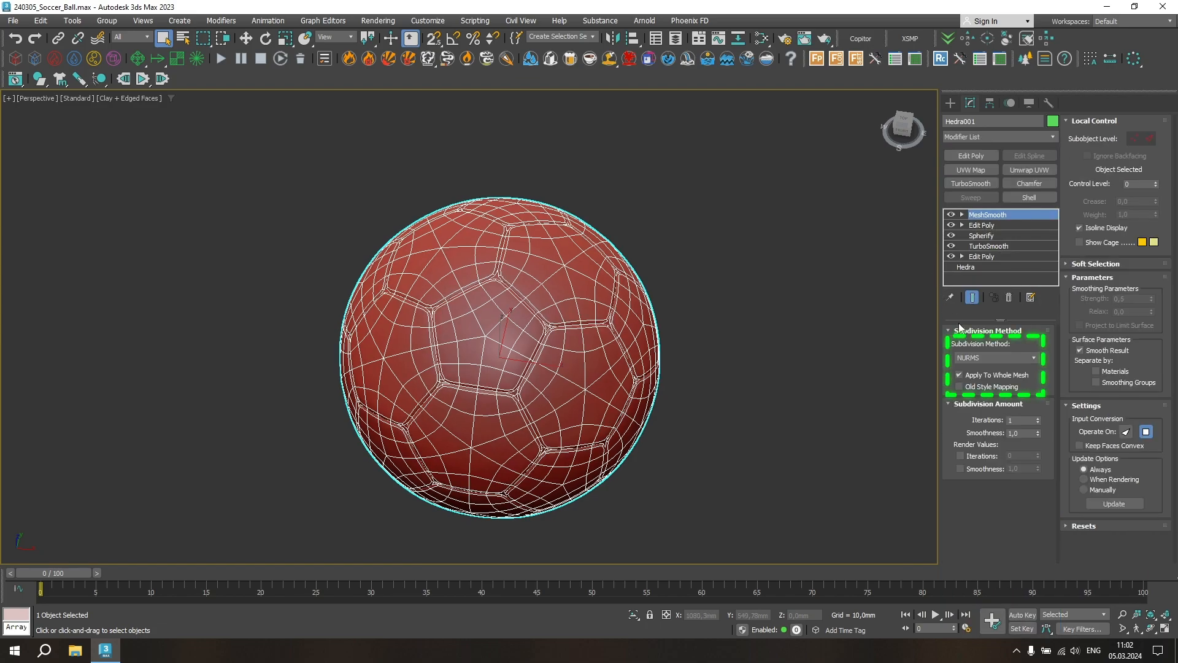
pyautogui.click(1033, 359)
pyautogui.click(995, 370)
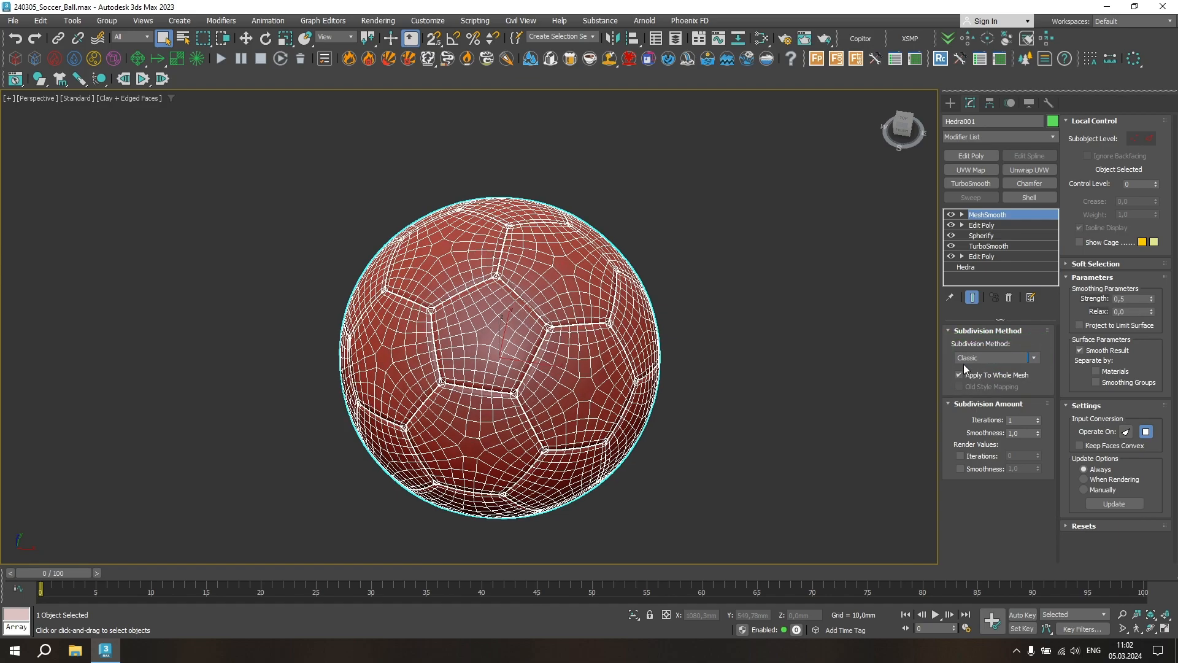
pyautogui.press('F4')
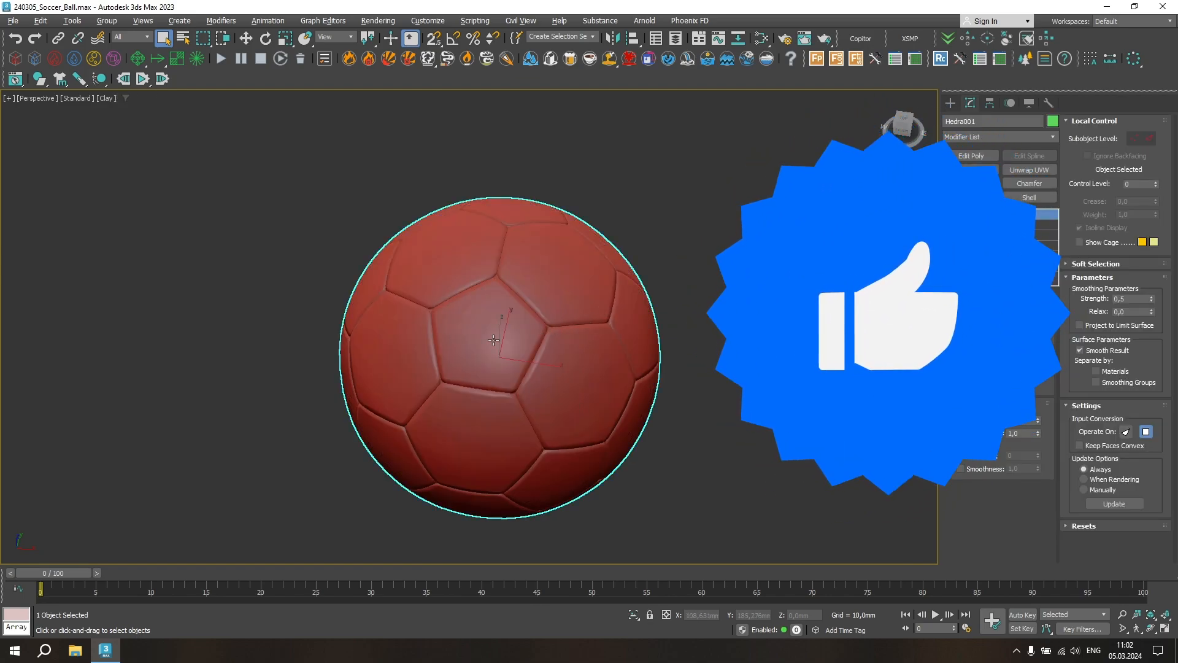
pyautogui.keyDown('alt'); pyautogui.moveTo(525, 340); pyautogui.dragTo(678, 317, button='middle'); pyautogui.keyUp('alt')
pyautogui.click(736, 283)
# Step: Open the material editor in compact mode and place it beside the ball
pyautogui.press('m')
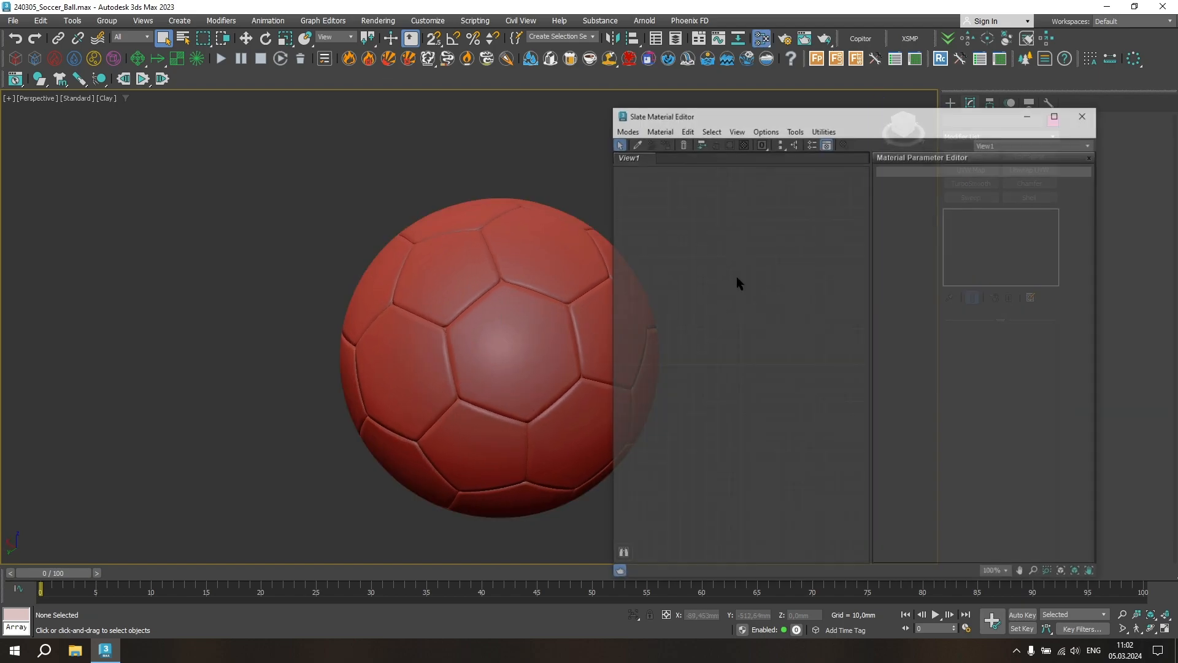
pyautogui.click(637, 129)
pyautogui.click(643, 147)
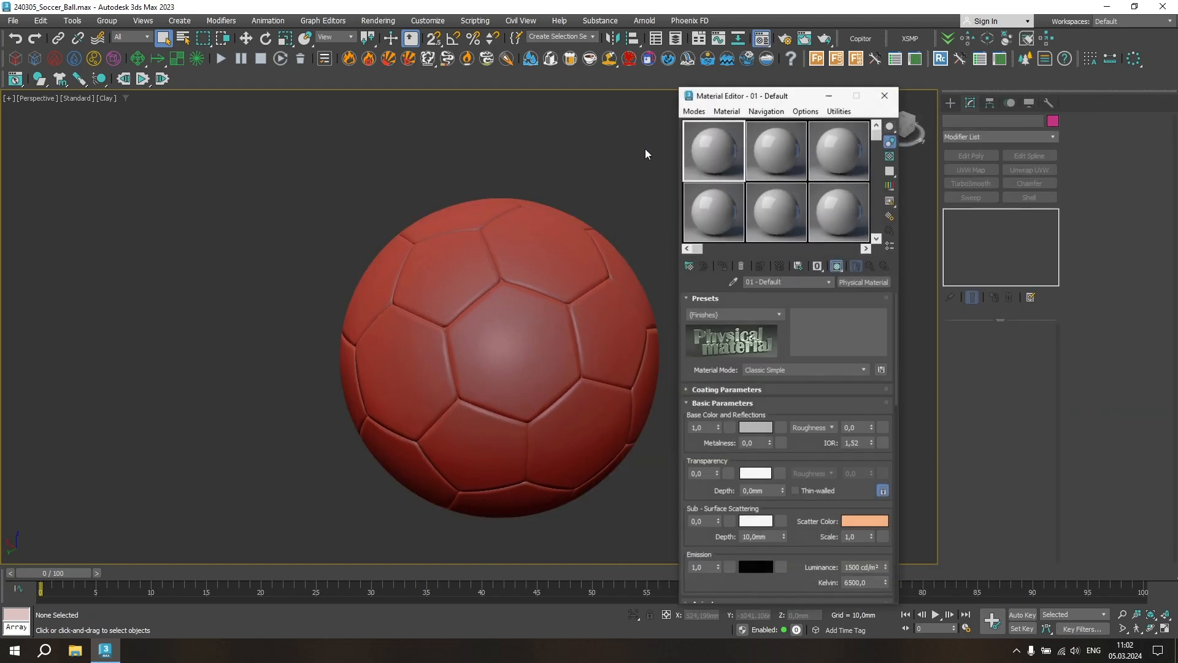
pyautogui.moveTo(756, 100); pyautogui.dragTo(300, 104)
pyautogui.click(724, 187)
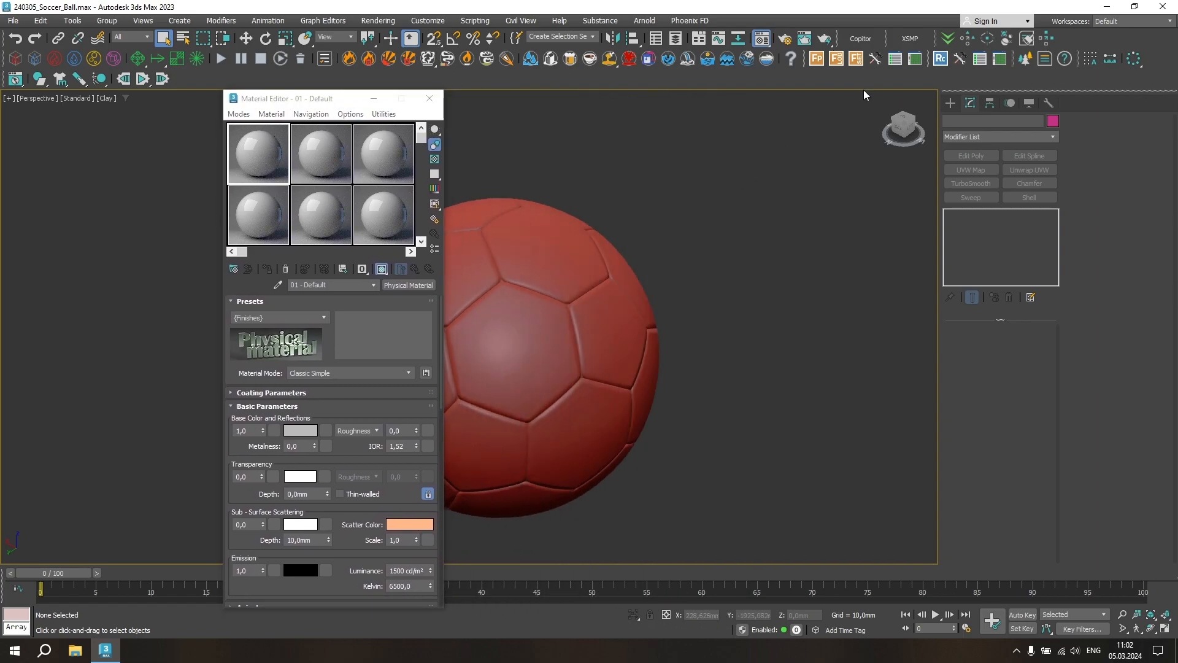
# Step: Open the Corona Material Library from the render setup's scene settings and move it clear of the material sample slots
pyautogui.click(786, 39)
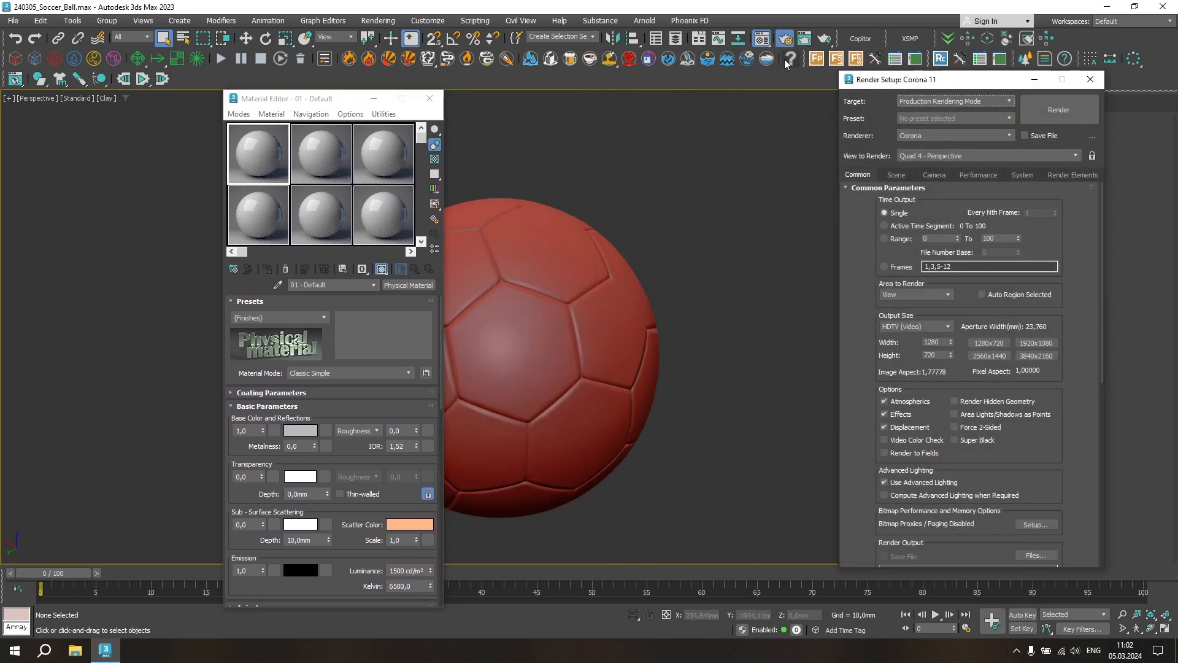
pyautogui.click(896, 176)
pyautogui.click(955, 217)
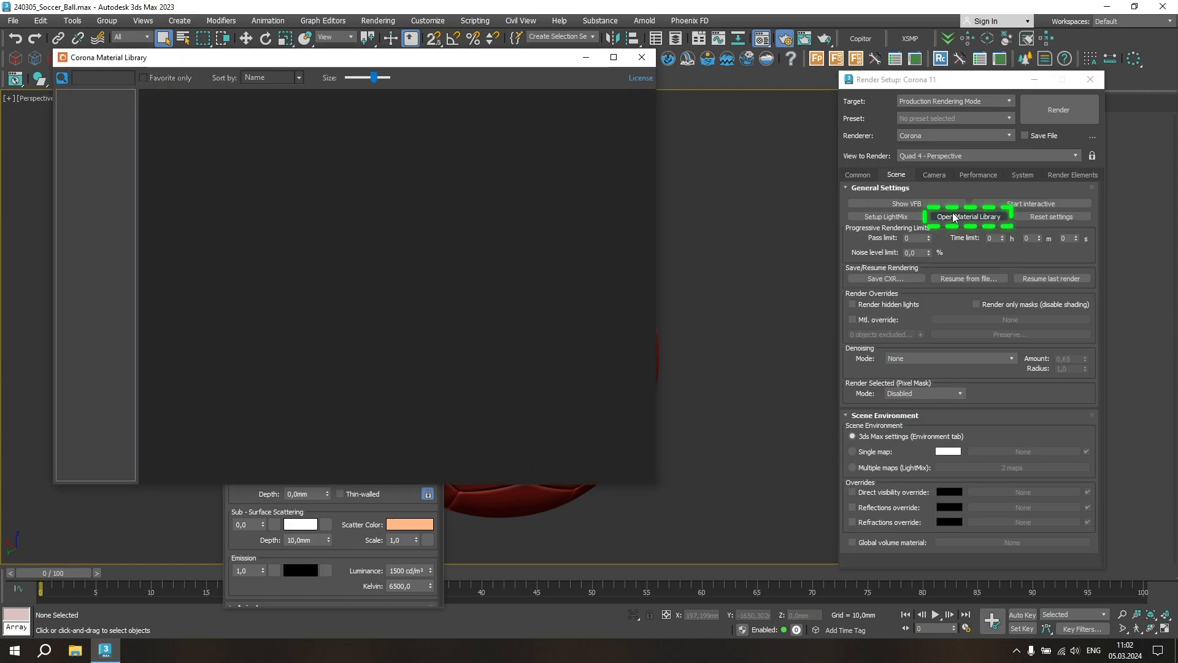
pyautogui.moveTo(308, 57); pyautogui.dragTo(728, 67)
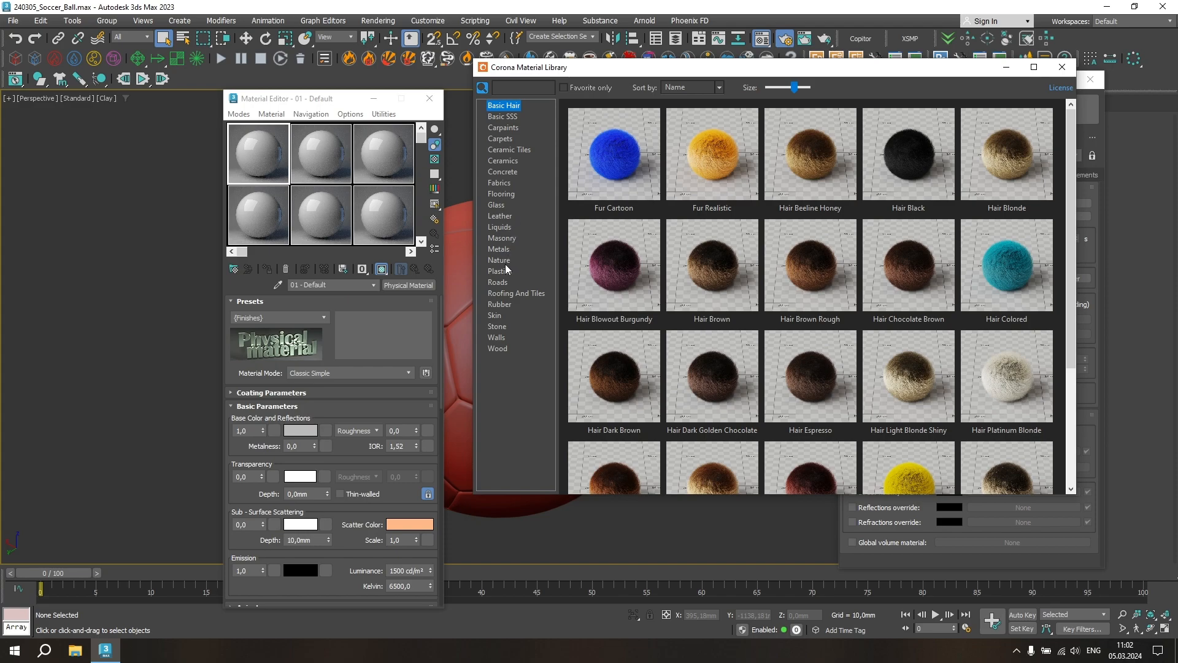
# Step: Load Leather Genuine Black into the first sample slot and Leather Genuine Grey into the fourth, and close the material library
pyautogui.click(500, 216)
pyautogui.moveTo(807, 164); pyautogui.dragTo(493, 192)
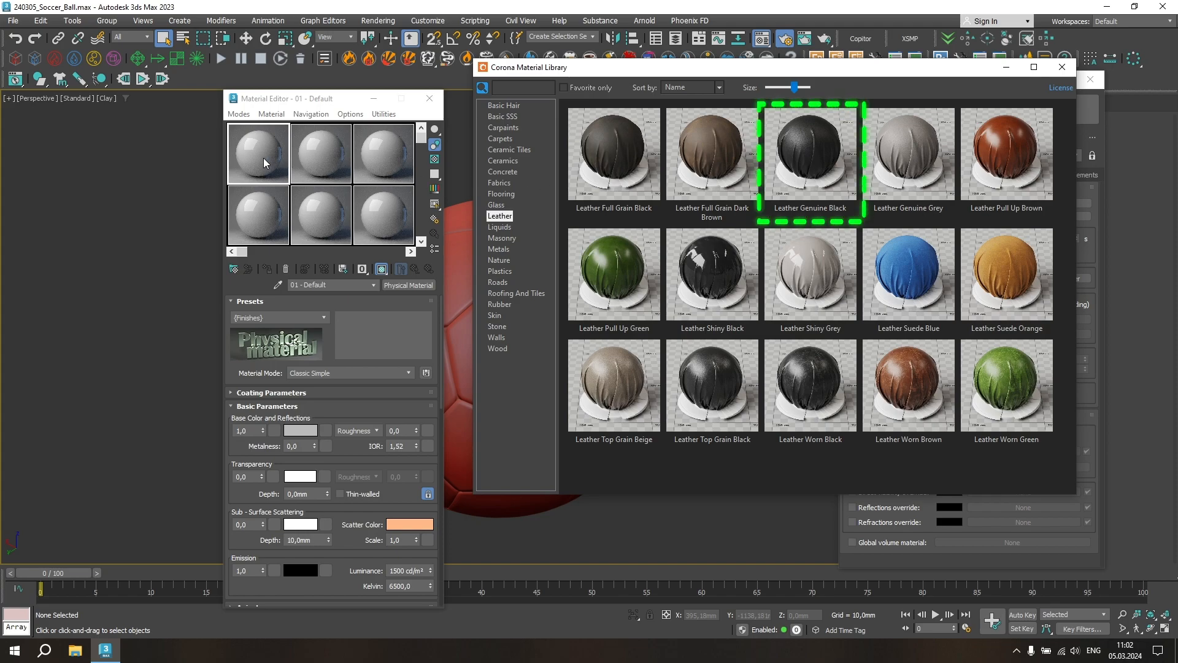
pyautogui.moveTo(265, 163); pyautogui.dragTo(265, 163)
pyautogui.moveTo(905, 154); pyautogui.dragTo(273, 224)
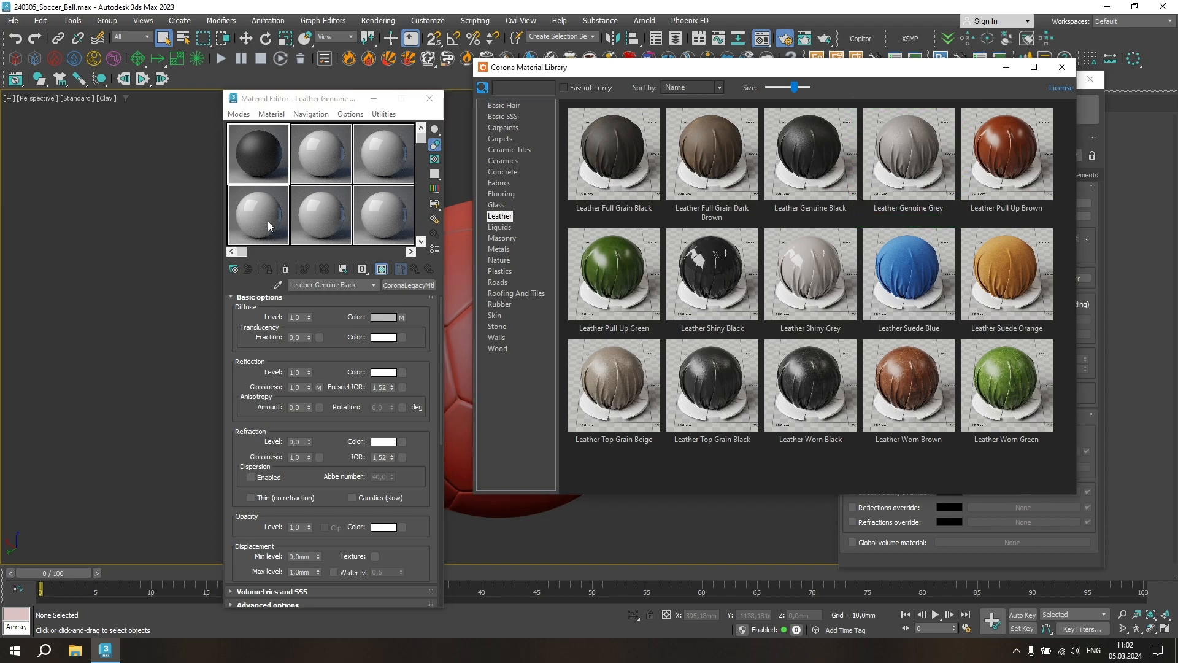
pyautogui.click(1062, 67)
# Step: Convert the fifth sample slot's material to Multi/Sub-Object, discarding the old material, and set the number of sub-materials to 2
pyautogui.click(329, 210)
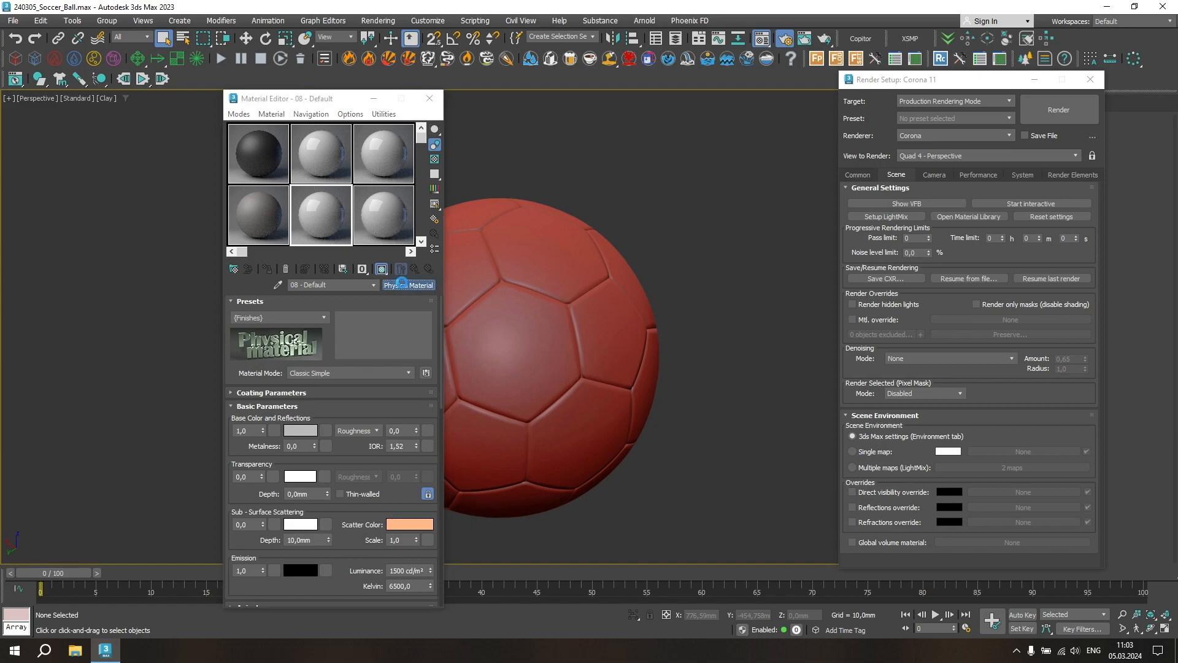
pyautogui.click(404, 286)
pyautogui.click(513, 172)
pyautogui.click(652, 440)
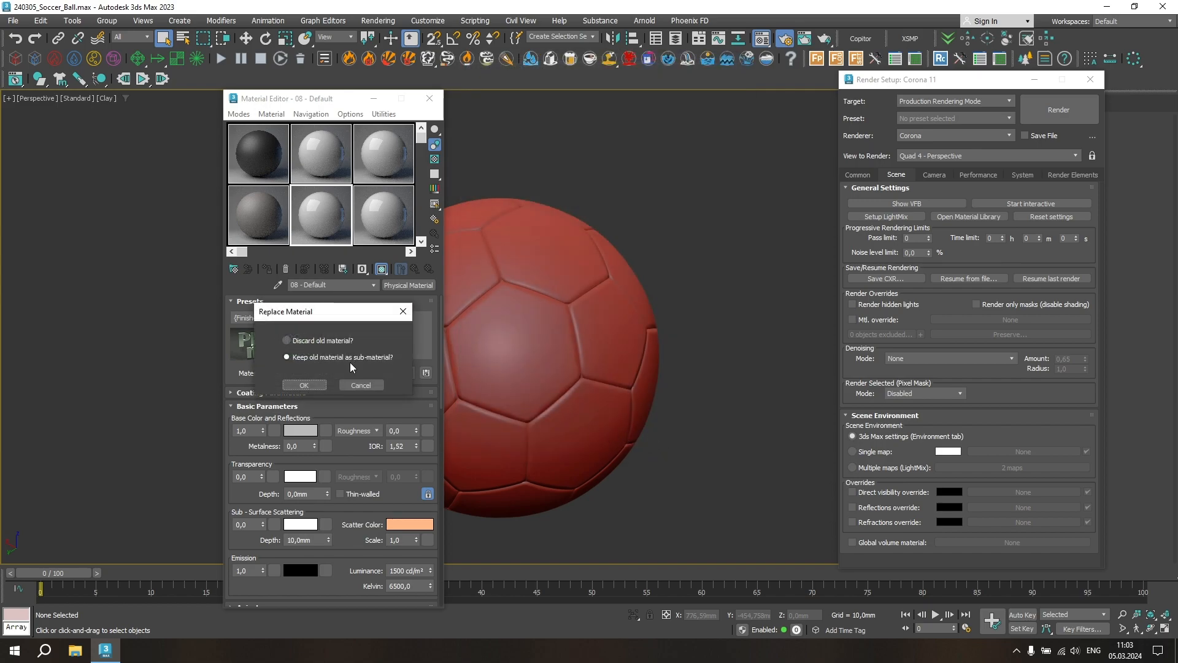
pyautogui.click(321, 384)
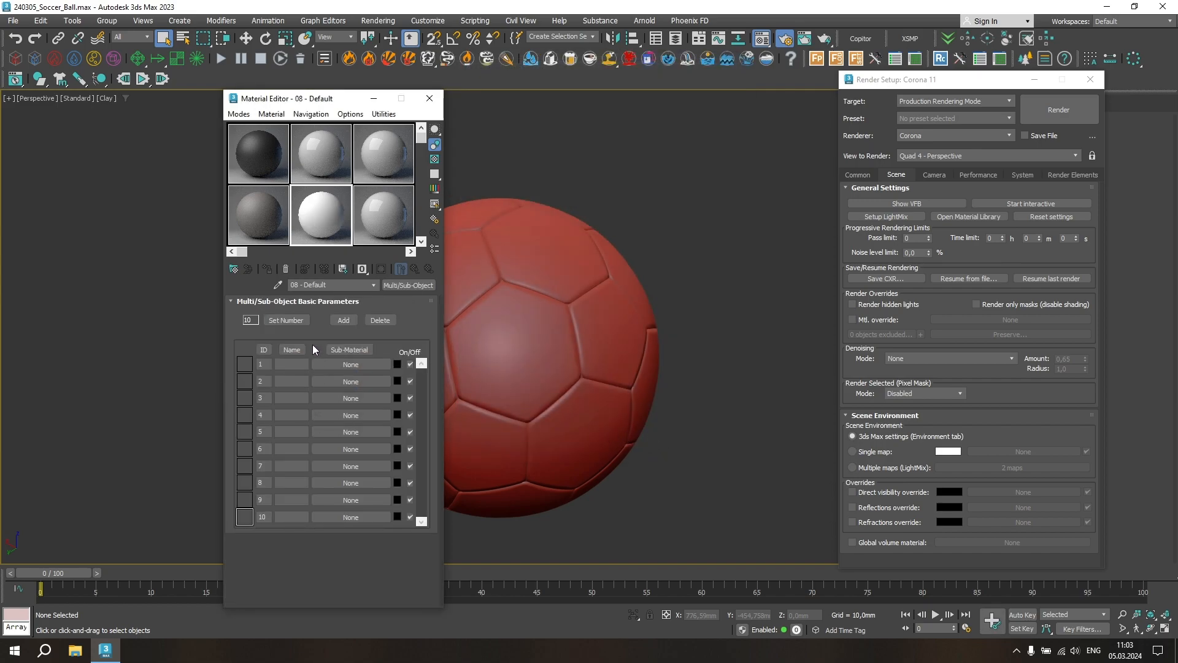
pyautogui.click(289, 320)
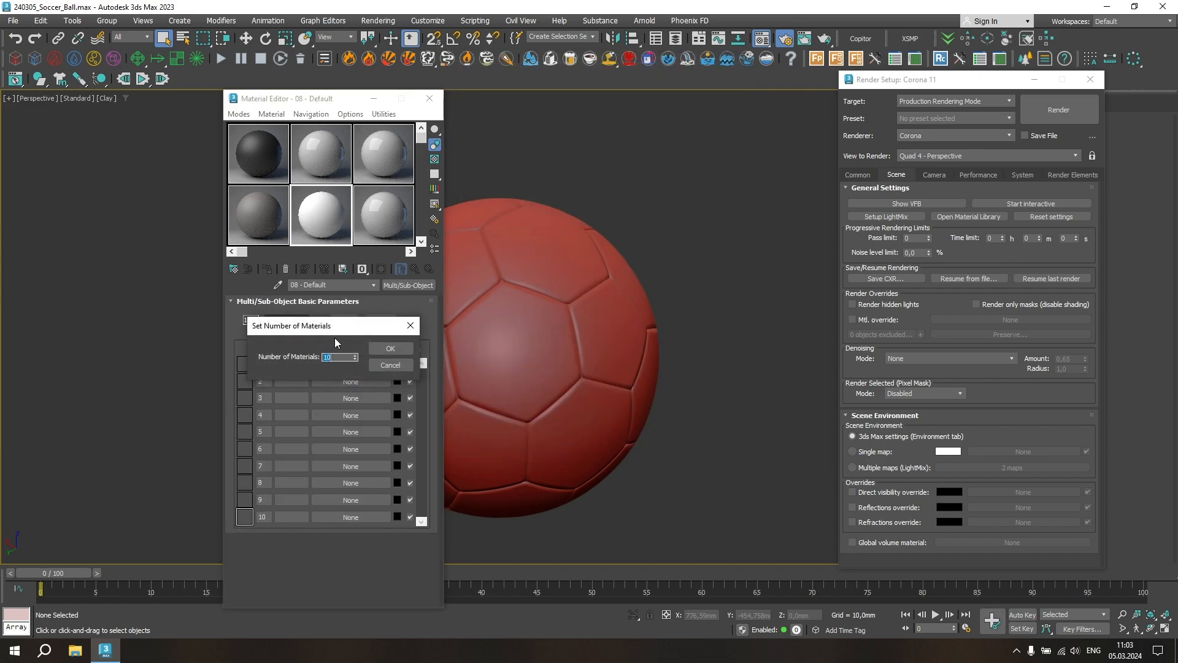
pyautogui.click(376, 349)
# Step: Instance Leather Genuine Black into sub-material ID 2 and Leather Genuine Grey into sub-material ID 1
pyautogui.moveTo(260, 158); pyautogui.dragTo(343, 382)
pyautogui.click(310, 392)
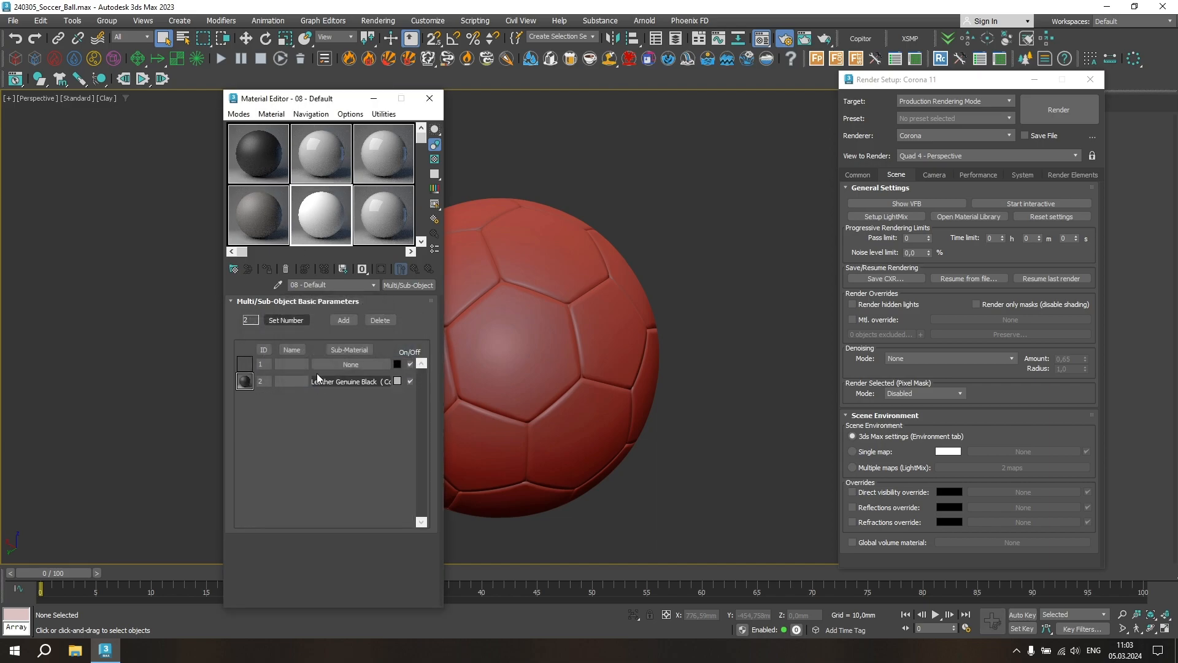
pyautogui.moveTo(359, 370); pyautogui.dragTo(359, 370)
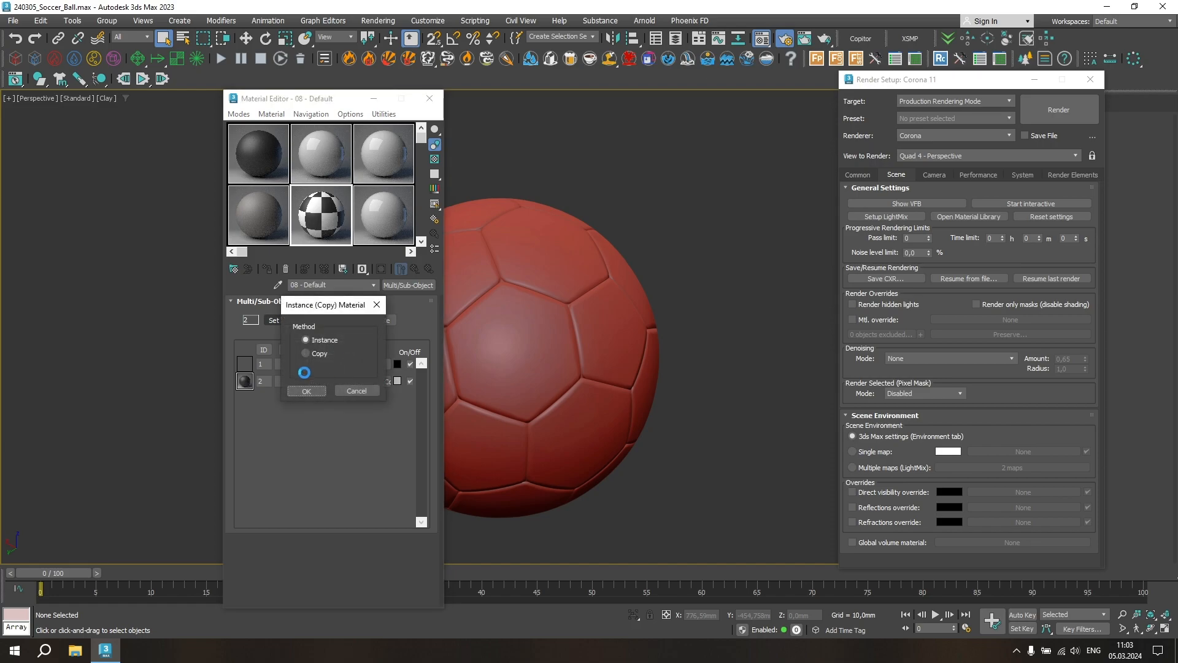
pyautogui.click(310, 392)
# Step: Switch the viewport to Default Shading and assign the Multi/Sub-Object material to the ball
pyautogui.click(105, 101)
pyautogui.click(131, 110)
pyautogui.click(466, 263)
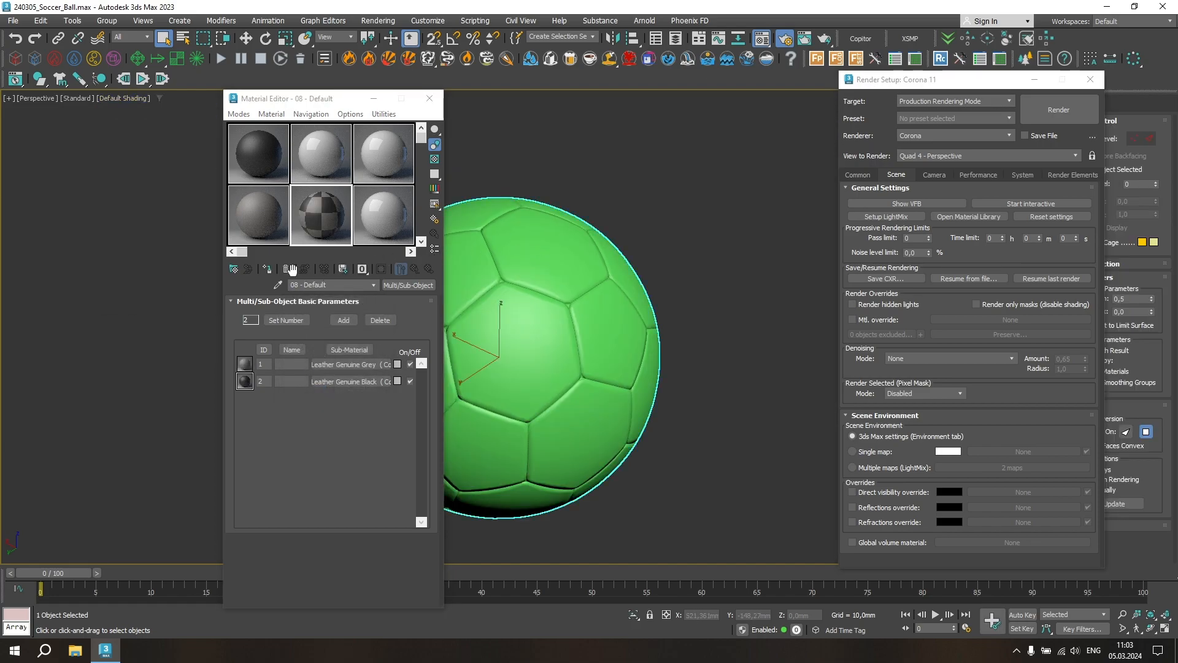
pyautogui.click(268, 269)
# Step: Switch to the Slate Material Editor and pick the ball's material to load its node graph
pyautogui.click(239, 114)
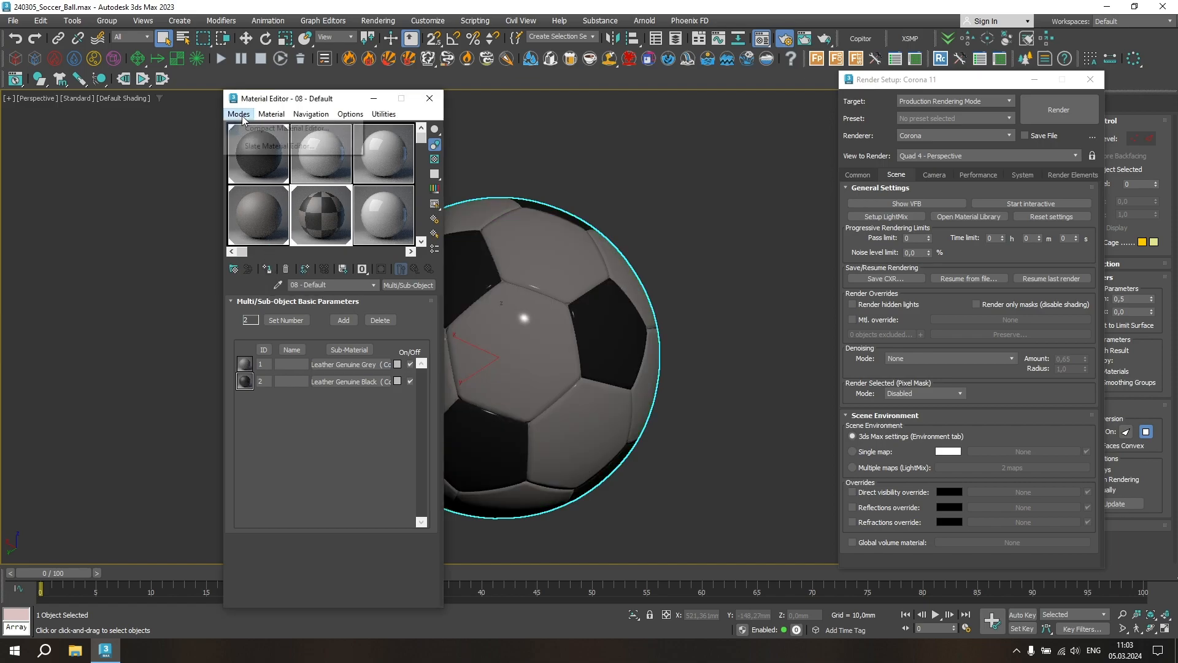
pyautogui.click(264, 143)
pyautogui.click(634, 143)
pyautogui.click(571, 252)
# Step: Insert a CoronaColorCorrect map between the grey leather's RGB Multiply map and its diffuse color input
pyautogui.moveTo(694, 315); pyautogui.dragTo(777, 329, button='middle')
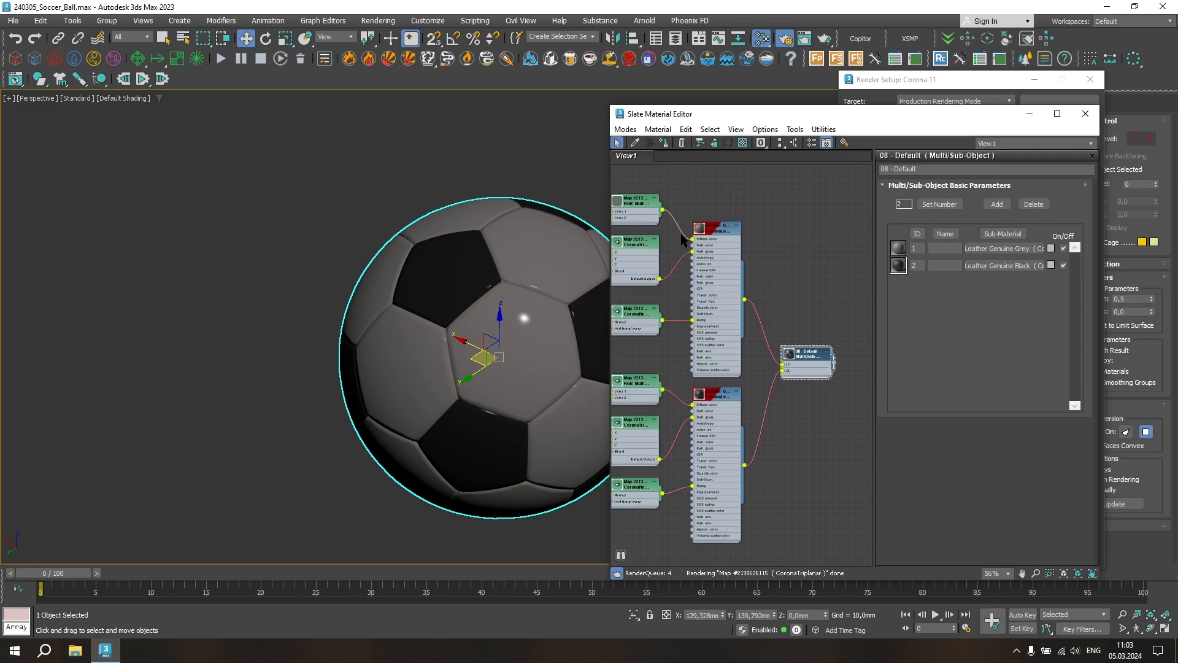
pyautogui.moveTo(686, 242); pyautogui.dragTo(772, 275, button='middle')
pyautogui.scroll(2, 764, 246)
pyautogui.rightClick(728, 187)
pyautogui.moveTo(779, 210)
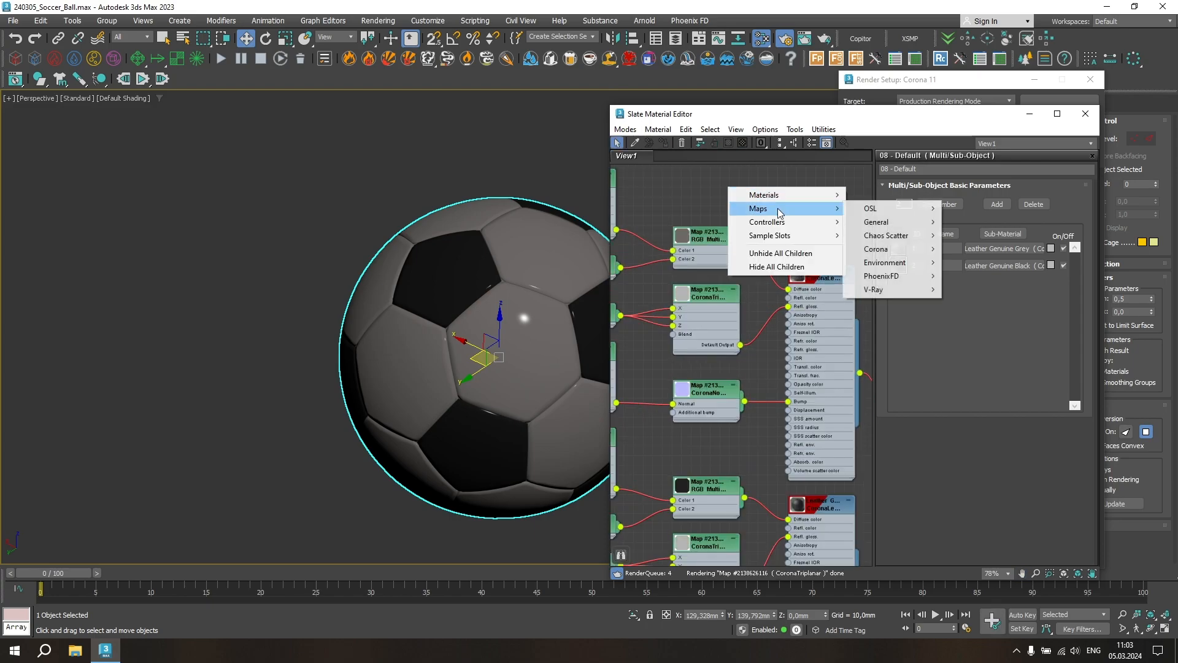
pyautogui.moveTo(901, 249)
pyautogui.click(990, 301)
pyautogui.moveTo(744, 190); pyautogui.dragTo(760, 260)
# Step: Set the color correction map's saturation to -1.0 and its exposure to 1.0
pyautogui.scroll(-7, 763, 260)
pyautogui.scroll(2, 775, 273)
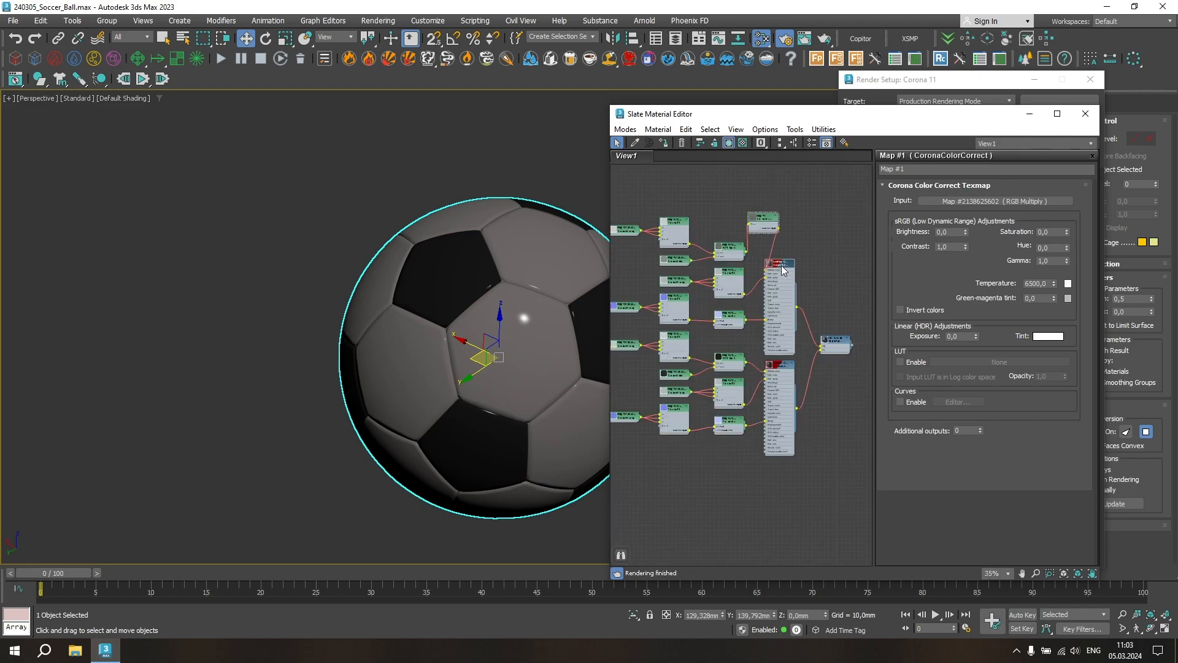
pyautogui.scroll(2, 781, 226)
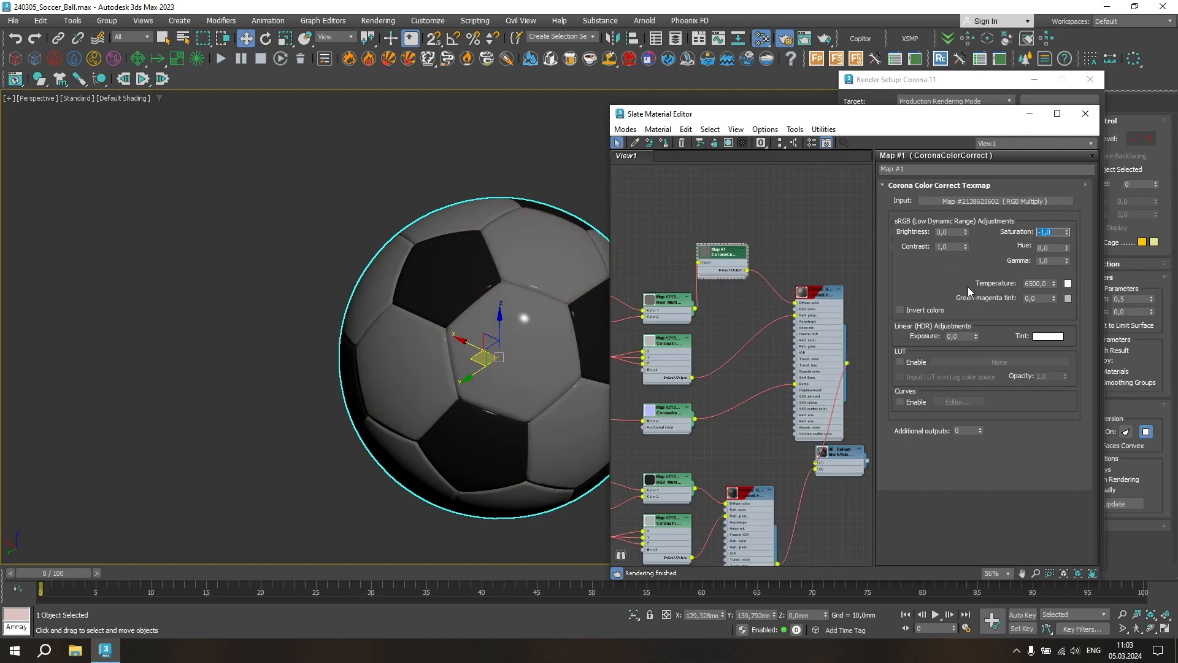
pyautogui.doubleClick(961, 337)
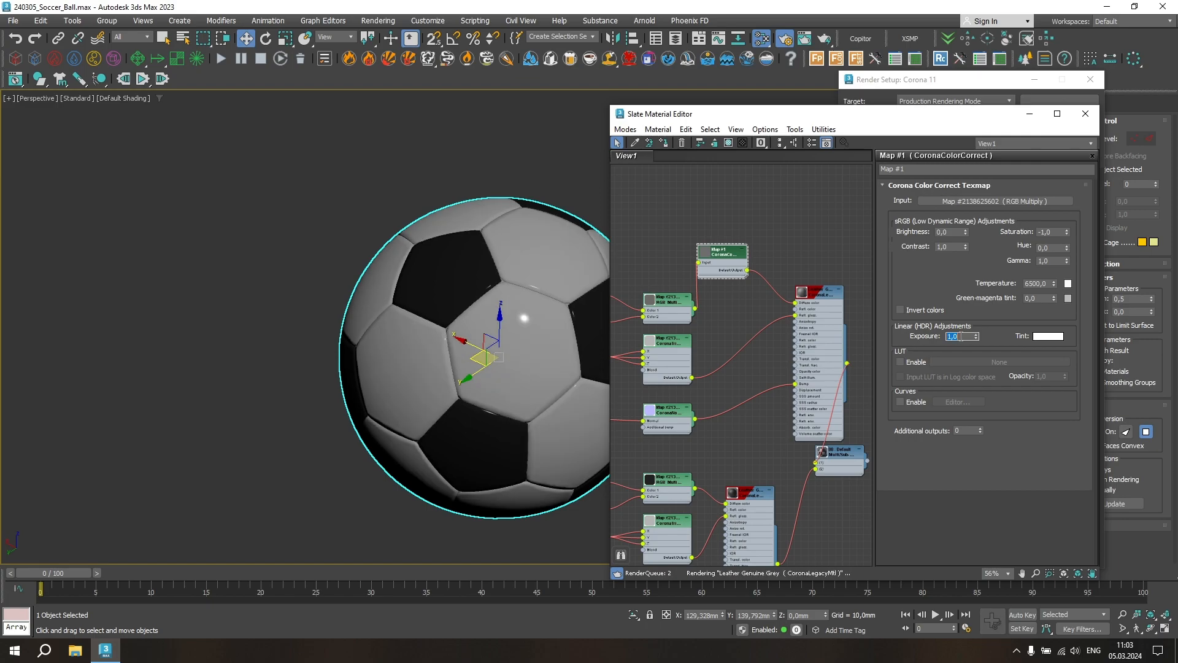
# Step: Add a CoronaBitmap node below the material nodes and load artist_workshop_4k.hdr into it
pyautogui.scroll(-5, 809, 347)
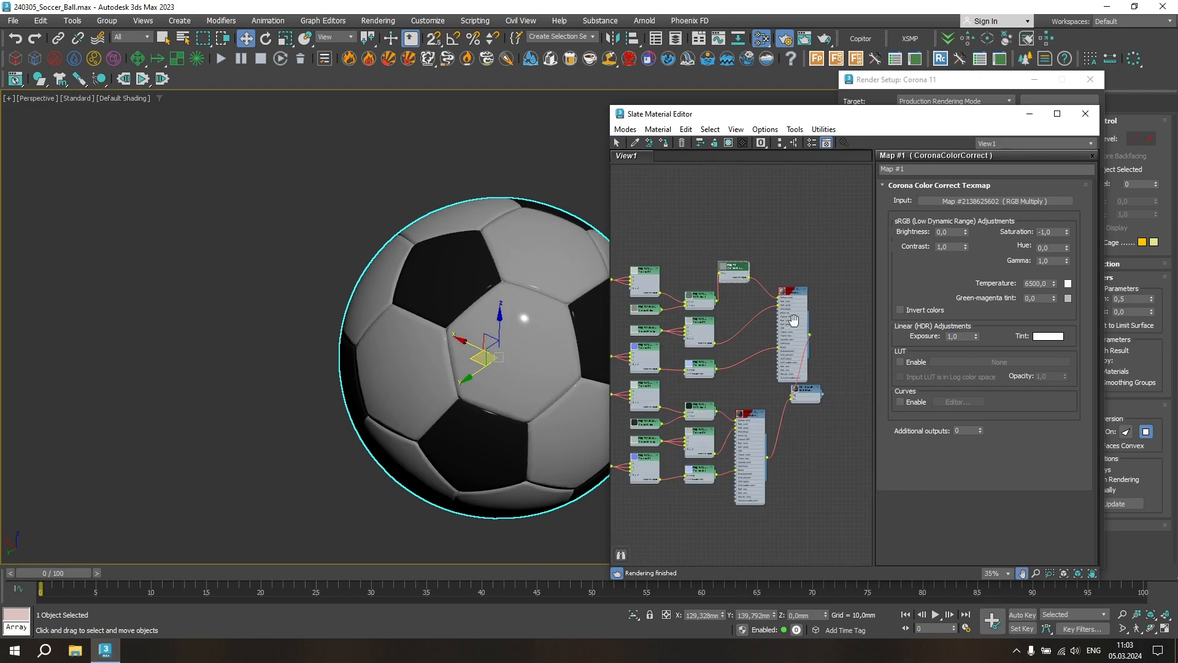
pyautogui.click(705, 433)
pyautogui.rightClick(671, 436)
pyautogui.moveTo(724, 458)
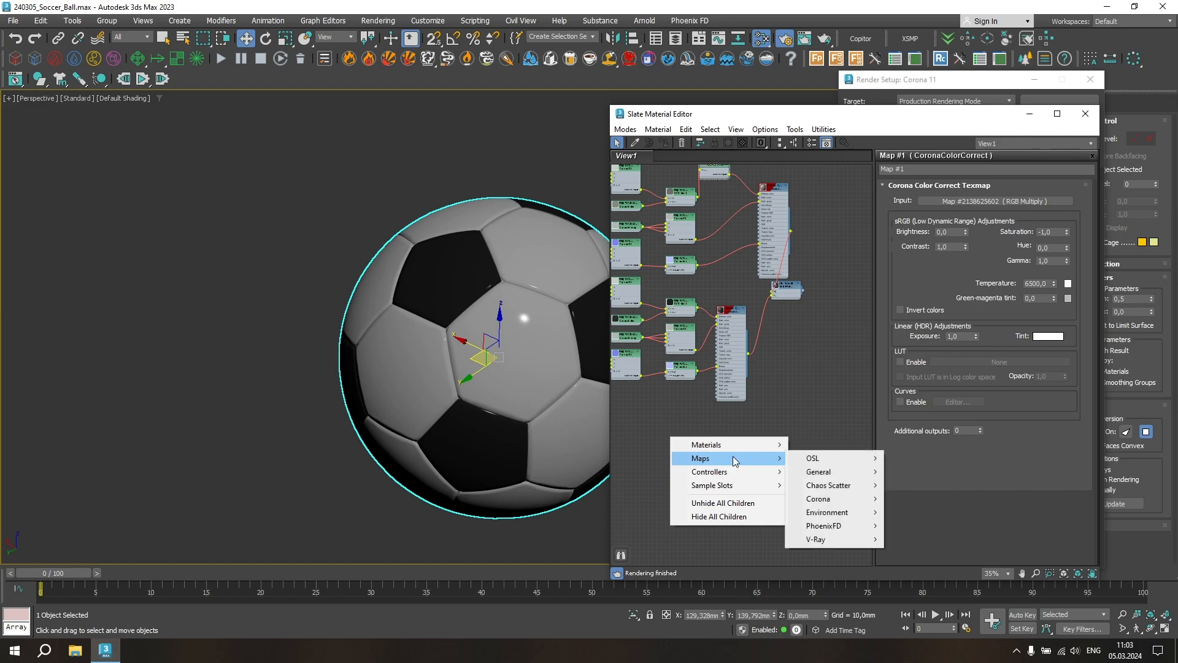
pyautogui.moveTo(822, 499)
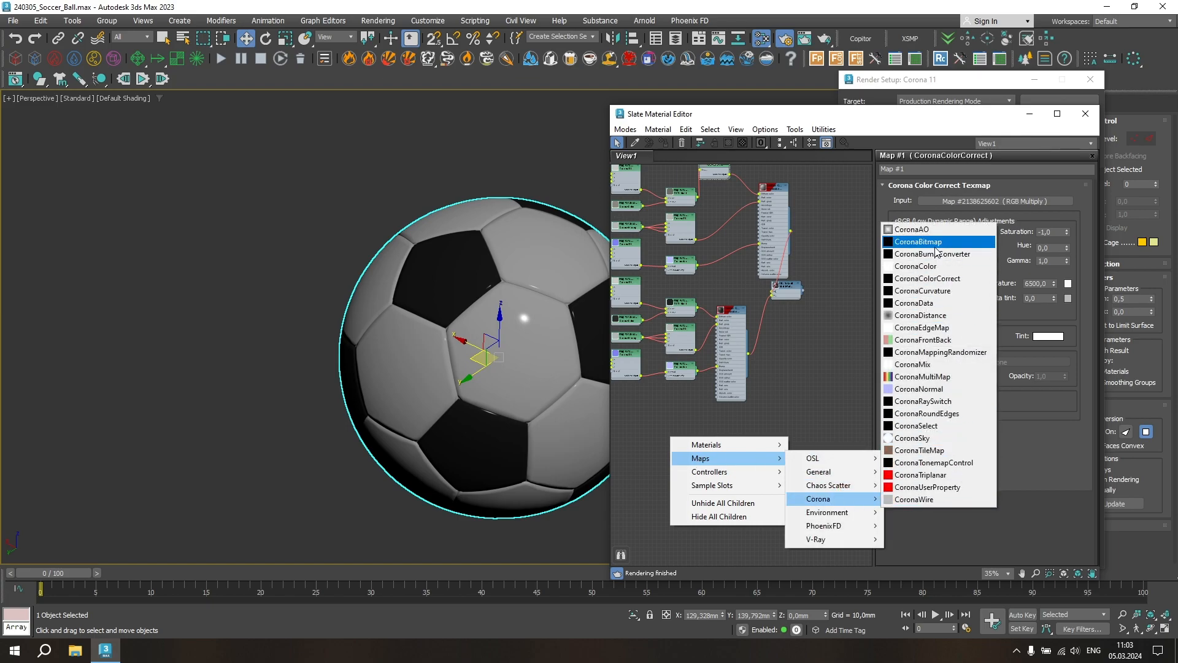
pyautogui.click(917, 241)
pyautogui.doubleClick(367, 121)
pyautogui.doubleClick(169, 117)
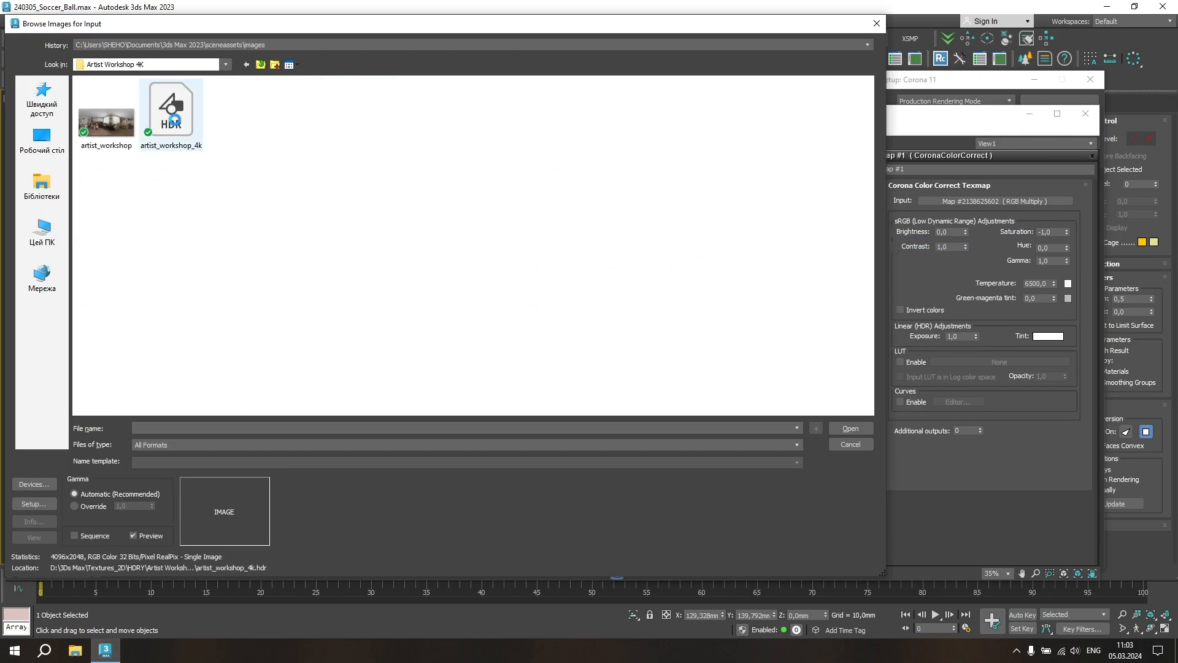
pyautogui.click(185, 285)
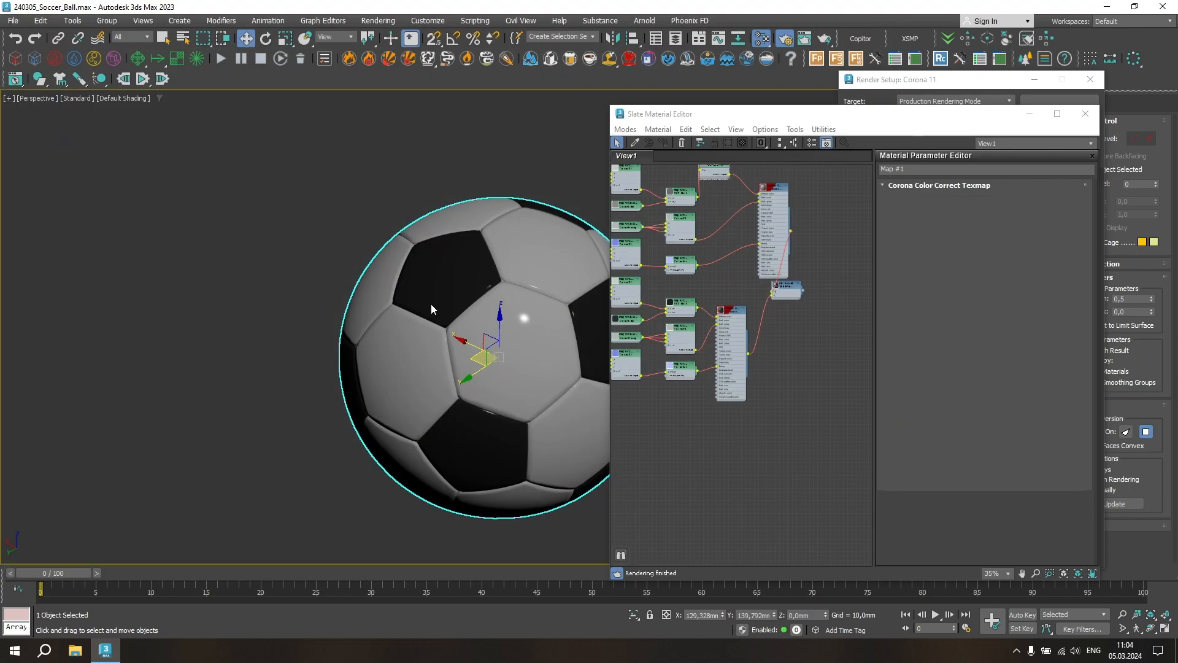
# Step: Deselect the ball, assign the HDR bitmap node as the scene's environment map, and close the environment and material editor windows
pyautogui.click(470, 172)
pyautogui.press('8')
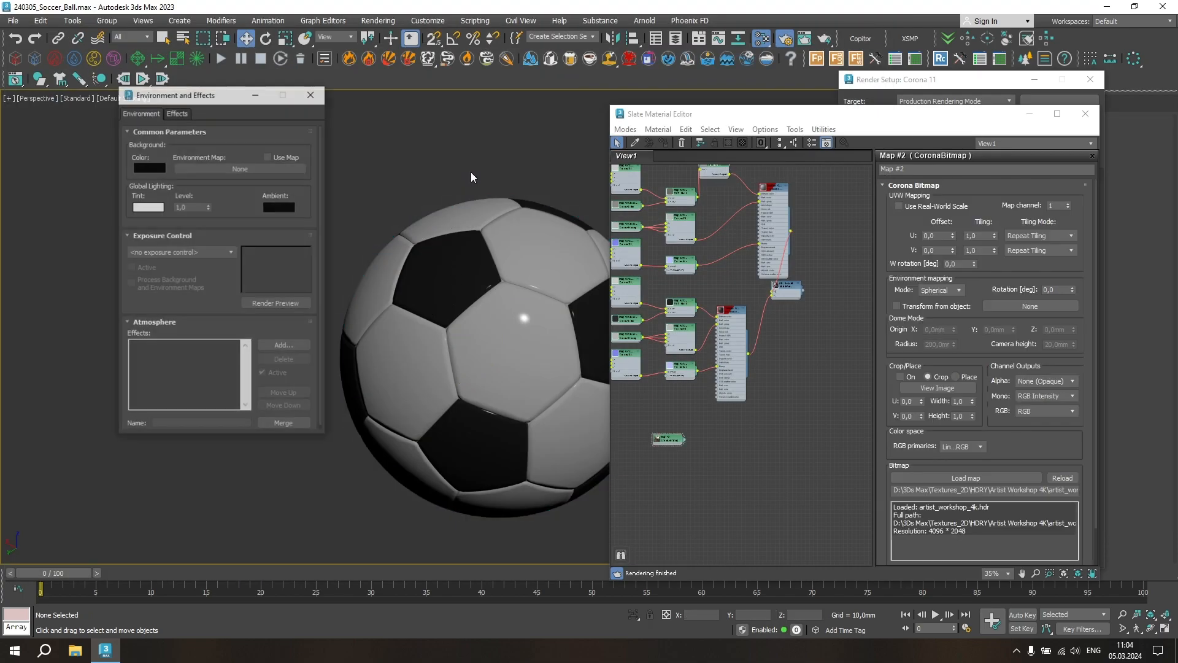
pyautogui.scroll(2, 685, 439)
pyautogui.moveTo(686, 439); pyautogui.dragTo(268, 169)
pyautogui.click(195, 304)
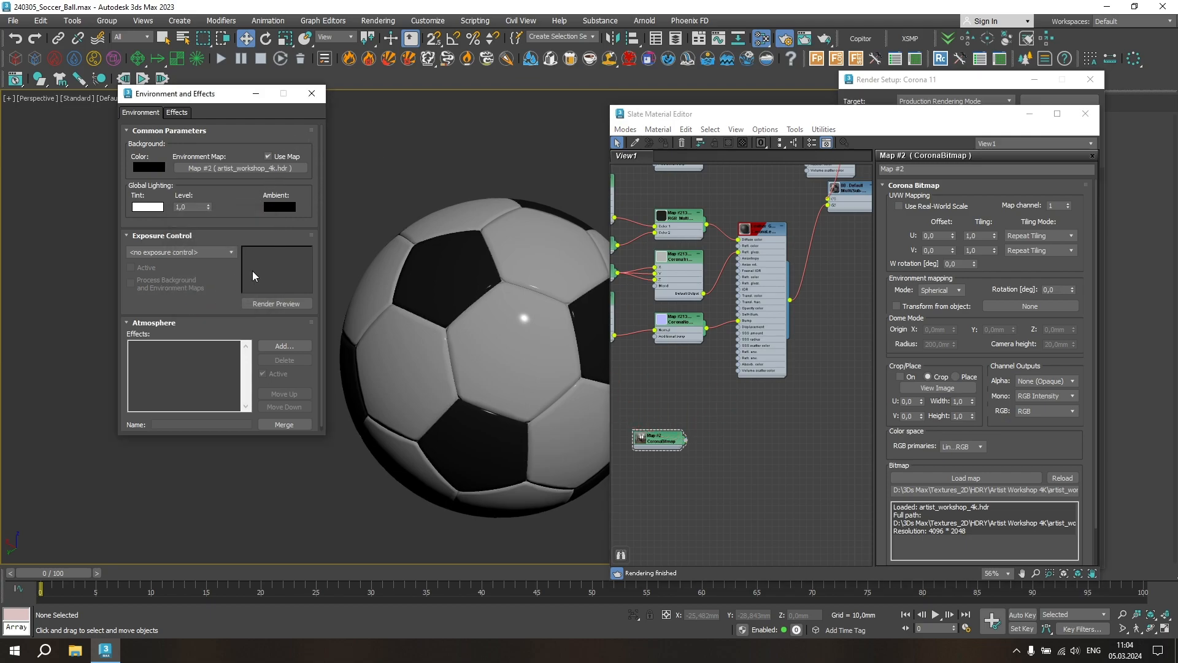
pyautogui.click(1085, 113)
pyautogui.click(307, 94)
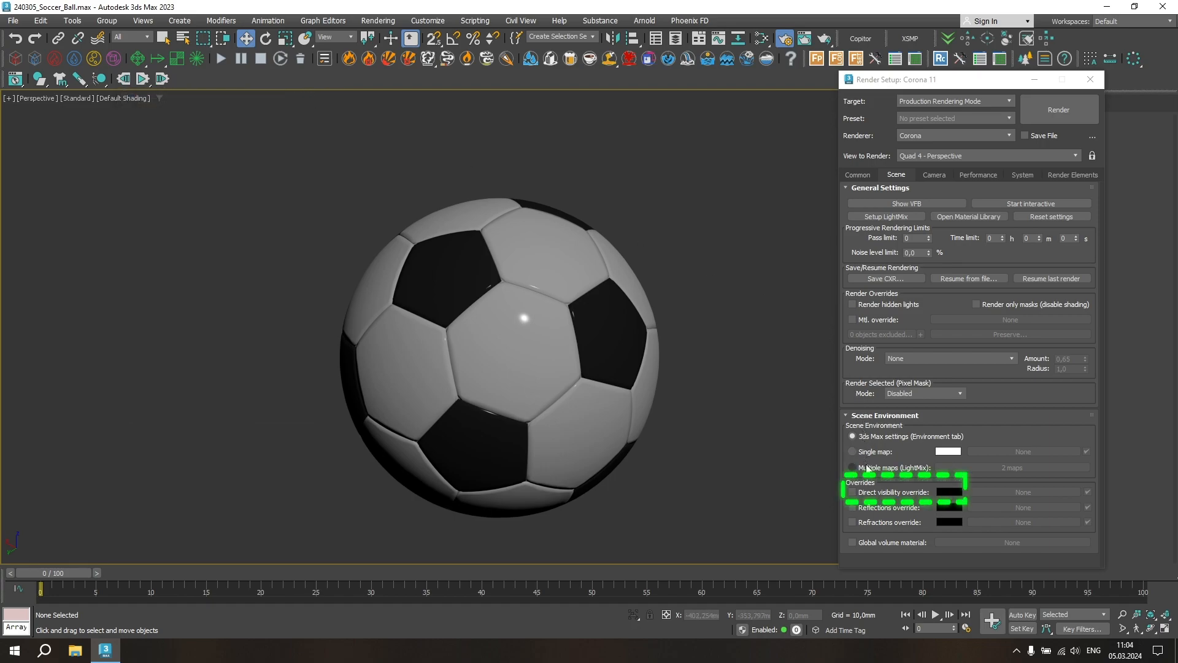
# Step: Enable the direct visibility override with its black color and start an interactive Corona render of the ball
pyautogui.click(868, 494)
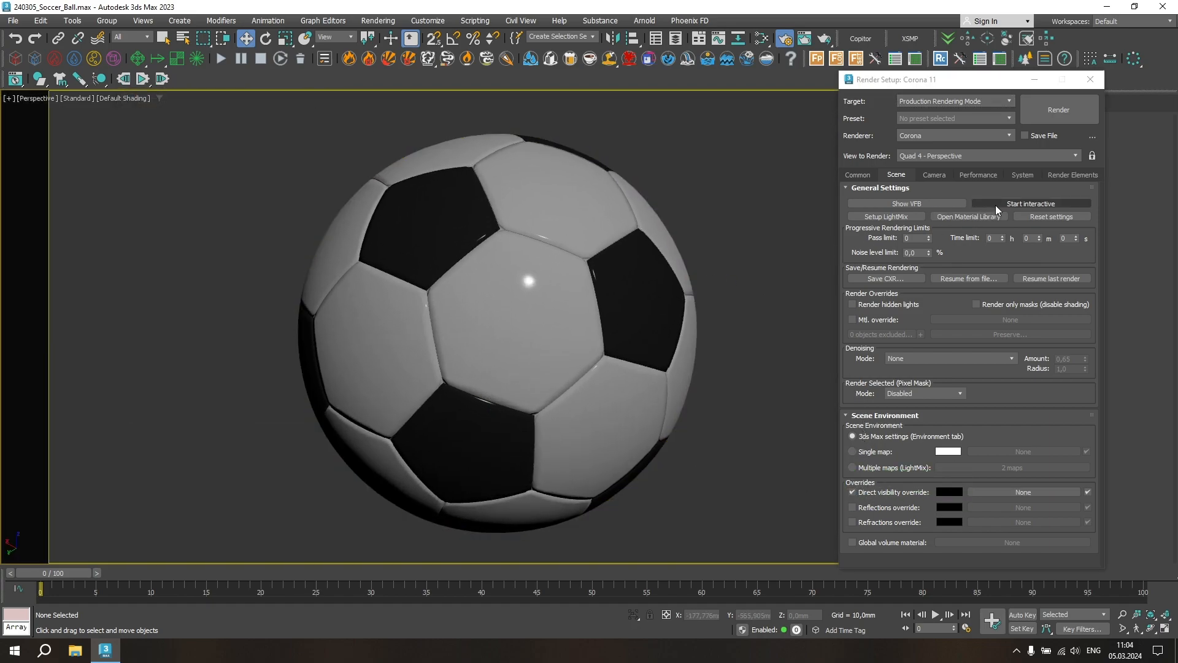
pyautogui.click(1004, 204)
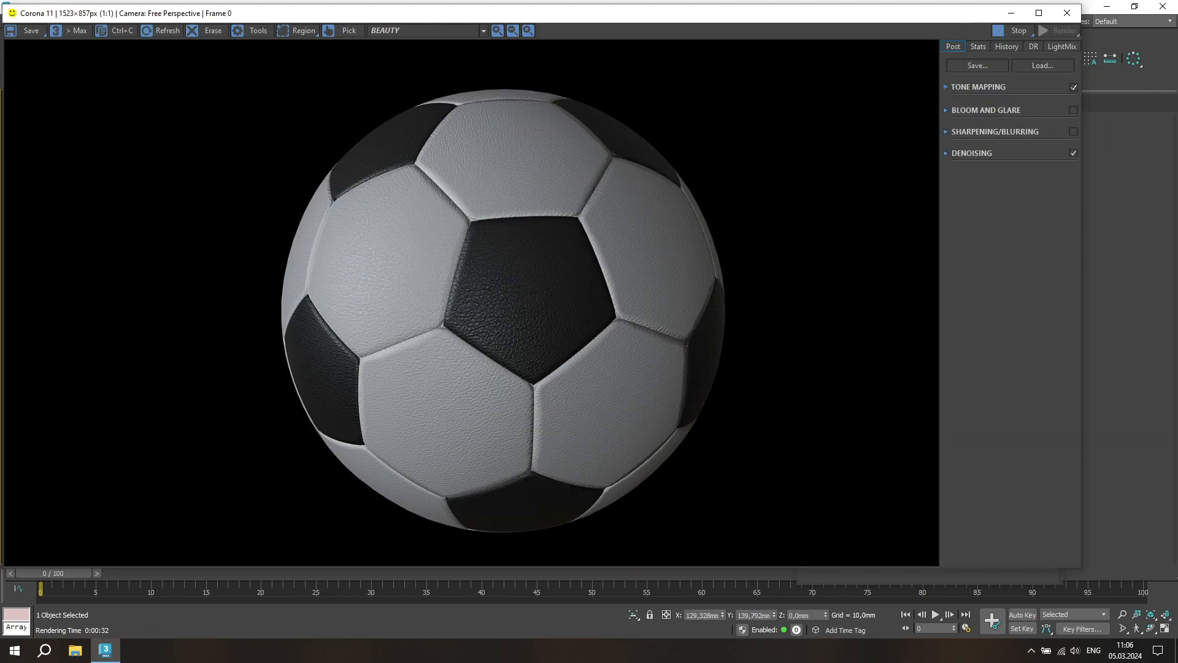